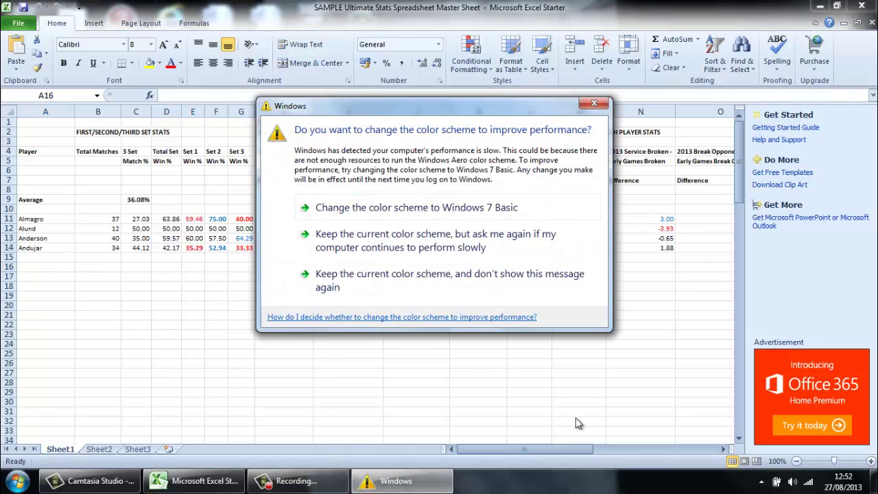
Step: Dismiss the colour-scheme warning and scroll across the sheet and back
left_click(594, 104)
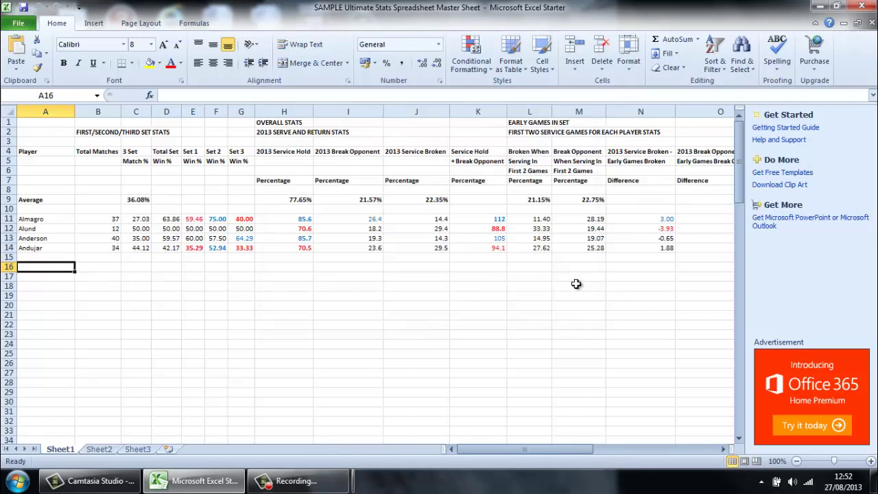
left_click_drag(538, 450, 667, 453)
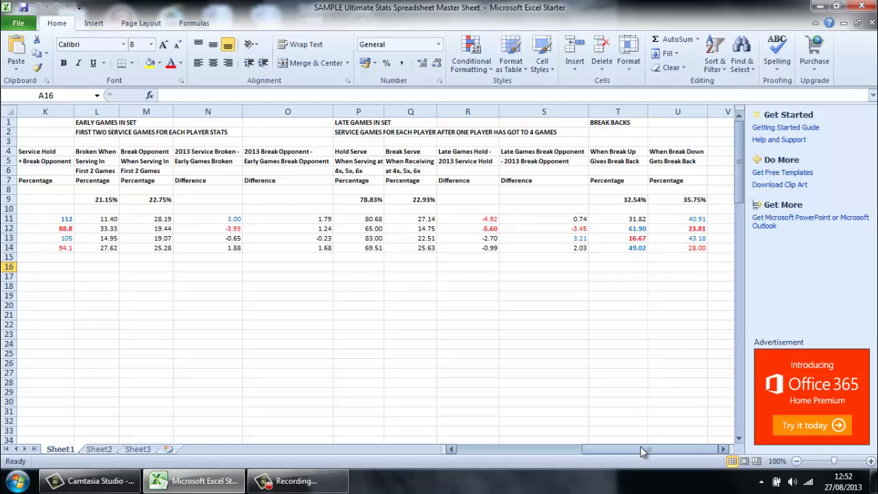
left_click_drag(643, 451, 492, 456)
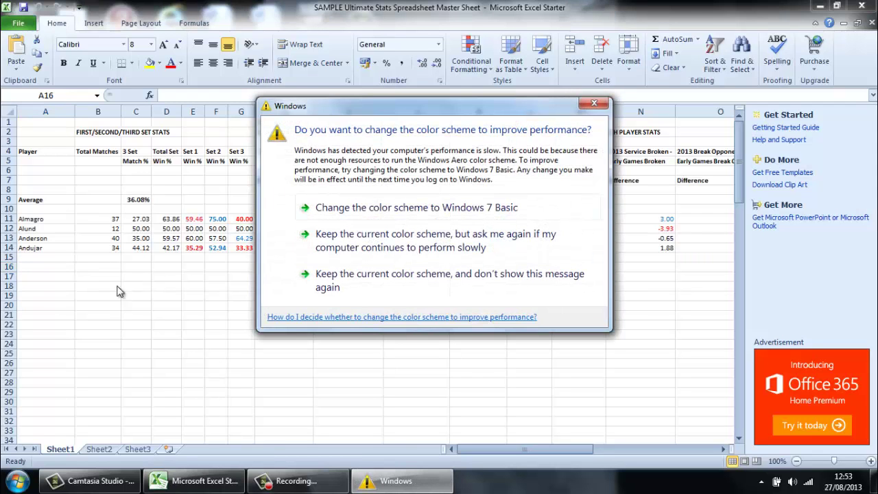
Step: Point out player Almagro and show his Total Matches value, 37
left_click(601, 104)
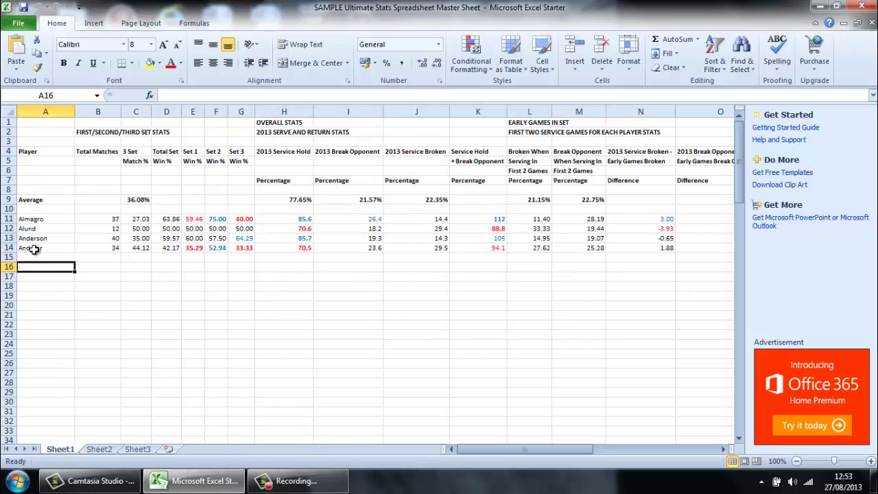
left_click(40, 218)
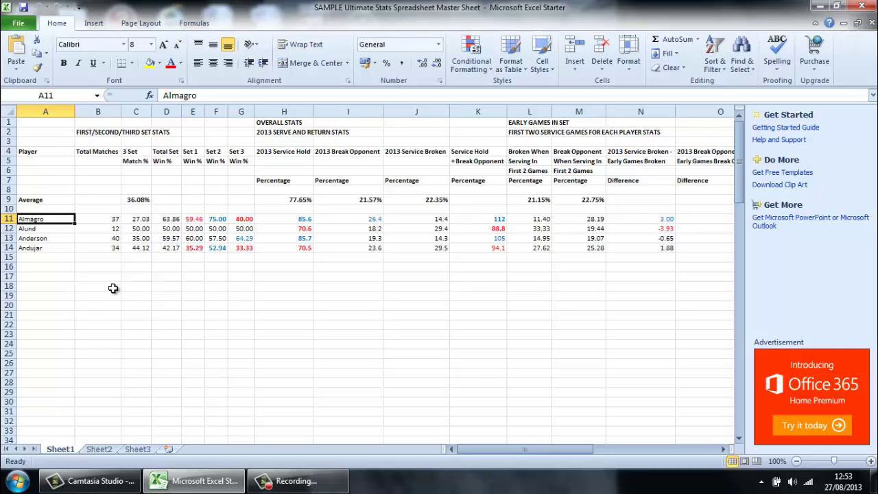
left_click(100, 271)
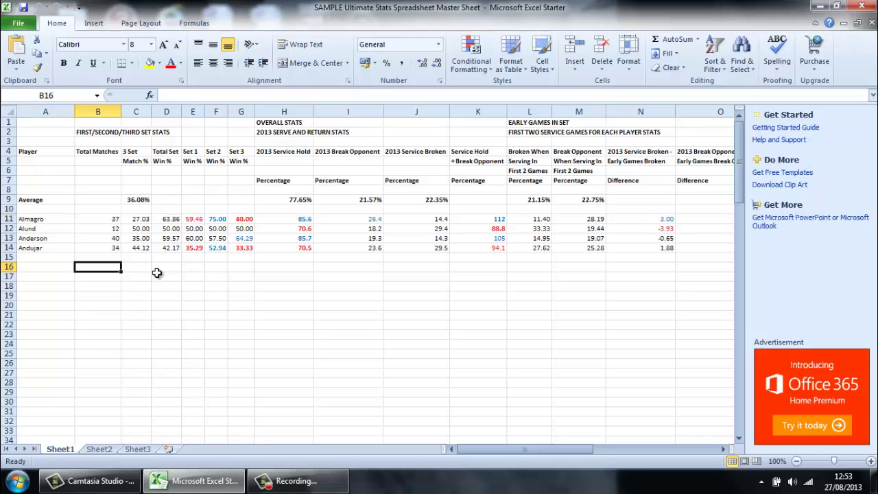
left_click(238, 270)
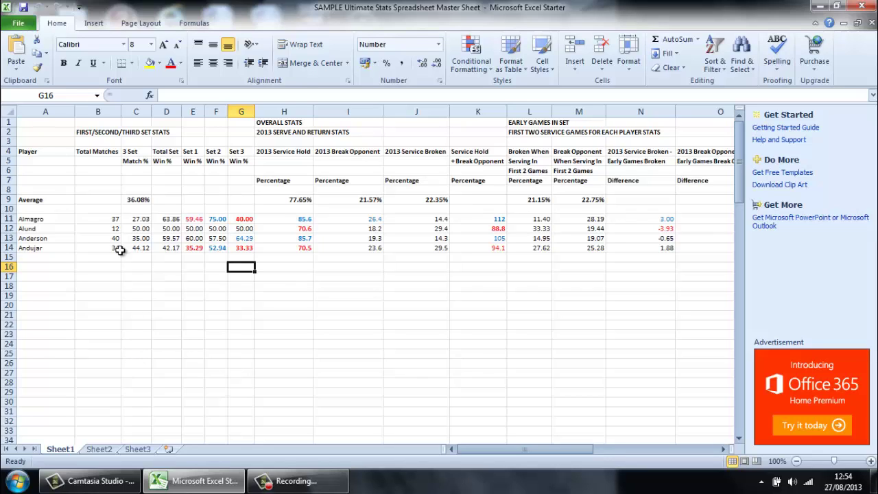
left_click(104, 219)
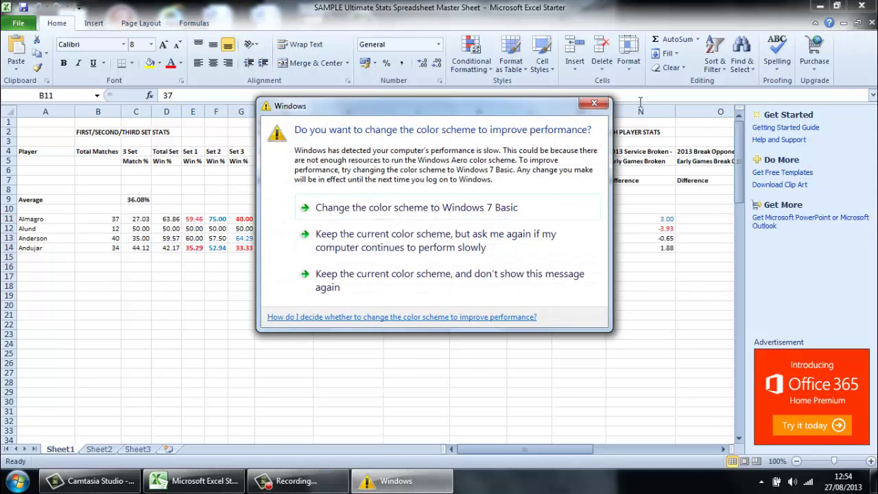
Step: Reveal Almagro's and Andujar's full 3 Set Match % values
left_click(594, 103)
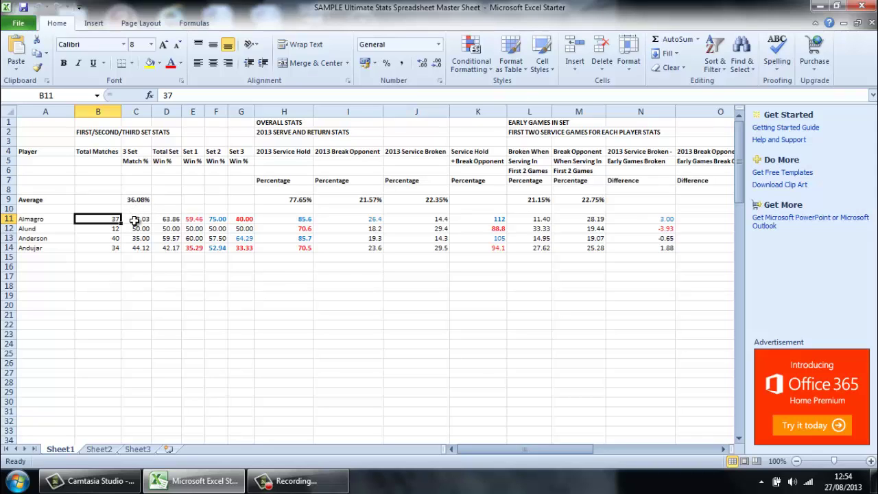
left_click(141, 220)
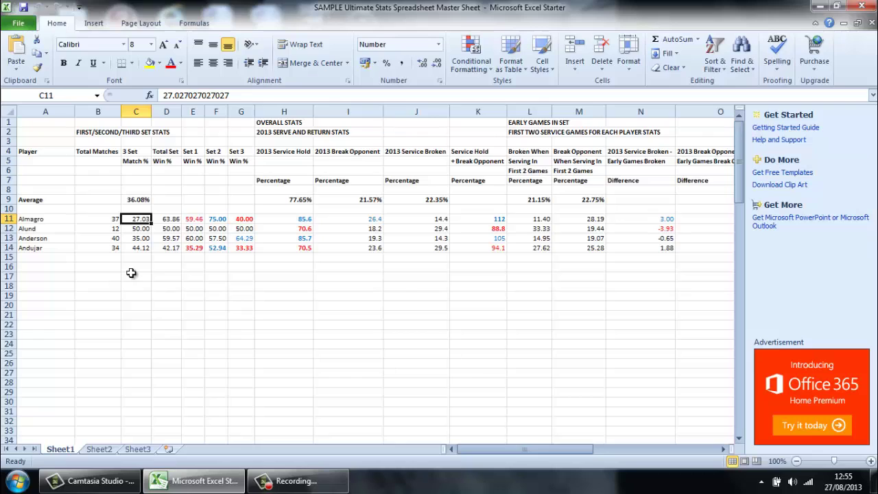
left_click(131, 274)
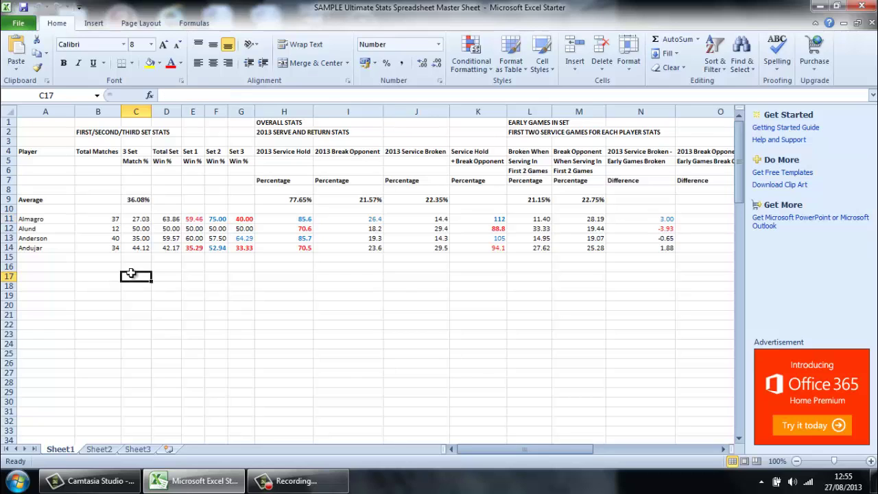
left_click(132, 249)
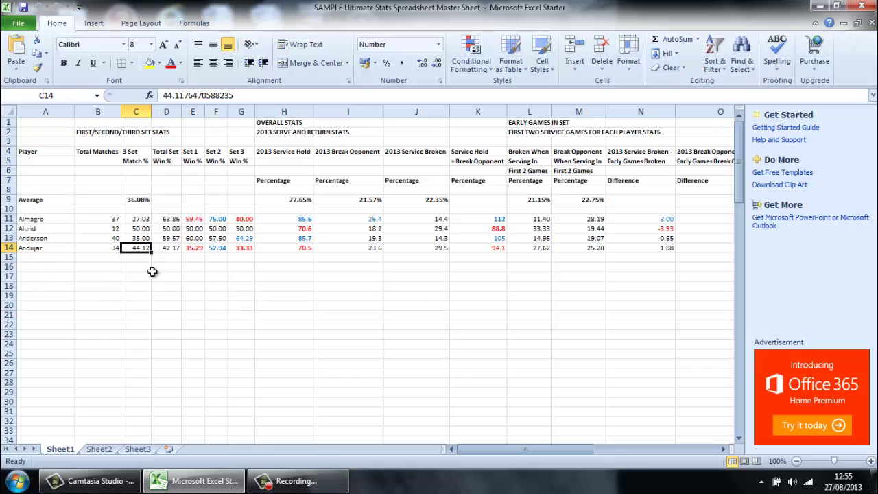
left_click(169, 276)
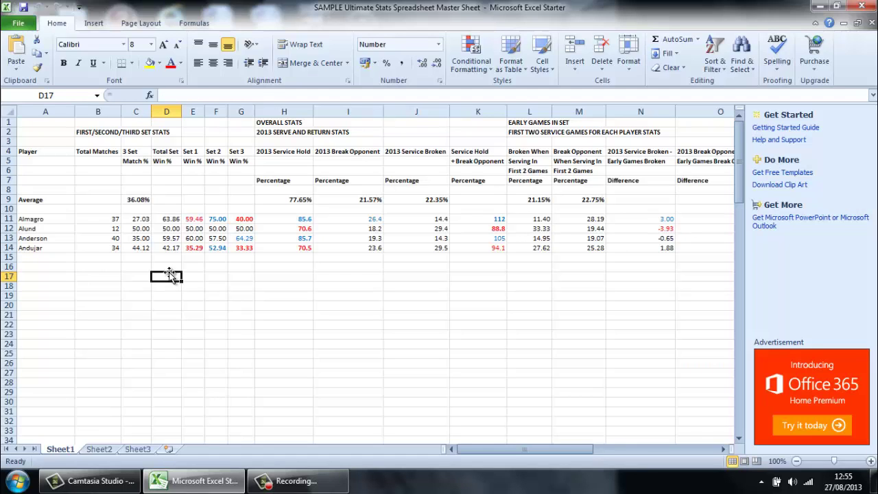
Step: Show Almagro's and Andujar's Total Set Win %, keeping the current colour scheme
left_click(170, 218)
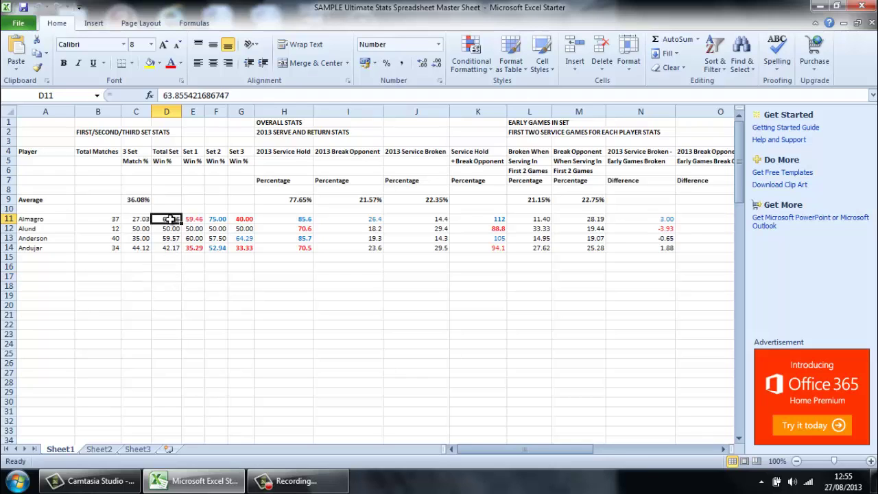
left_click(161, 248)
left_click(159, 276)
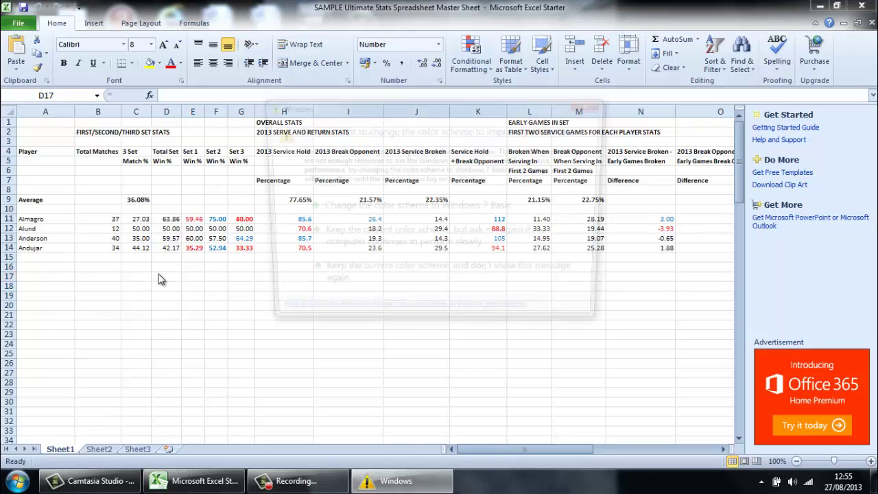
left_click(448, 240)
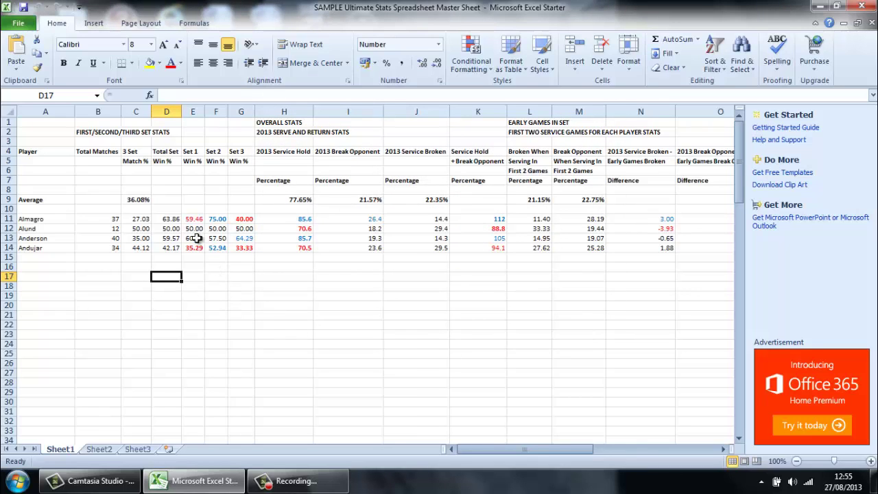
Step: Point out the Average row, then Almagro's Total Set Win % and Andujar's Set 1 Win %
left_click(172, 200)
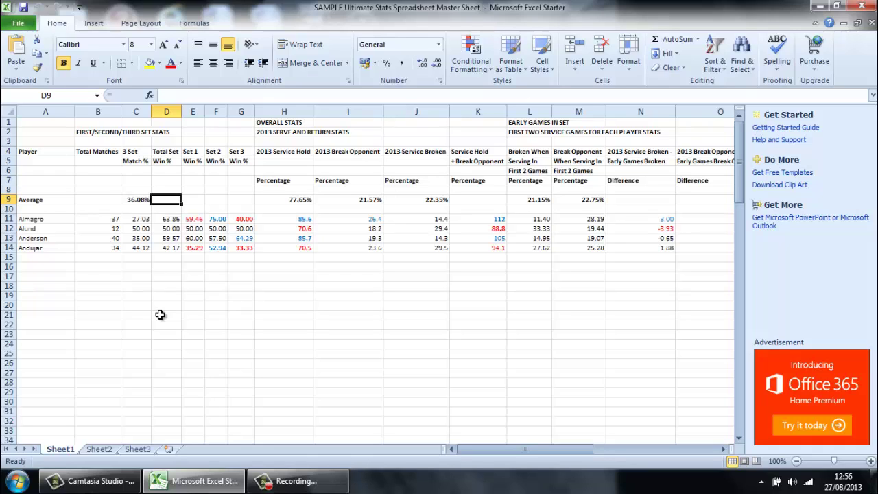
left_click(189, 306)
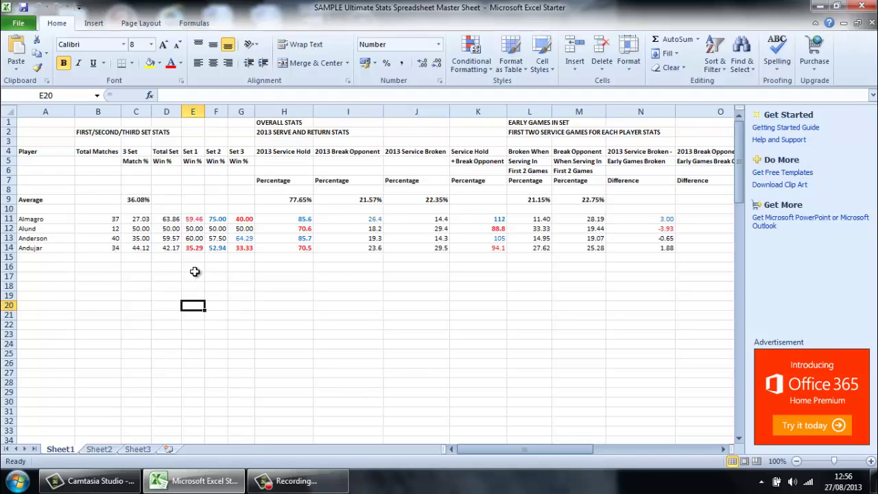
left_click(174, 220)
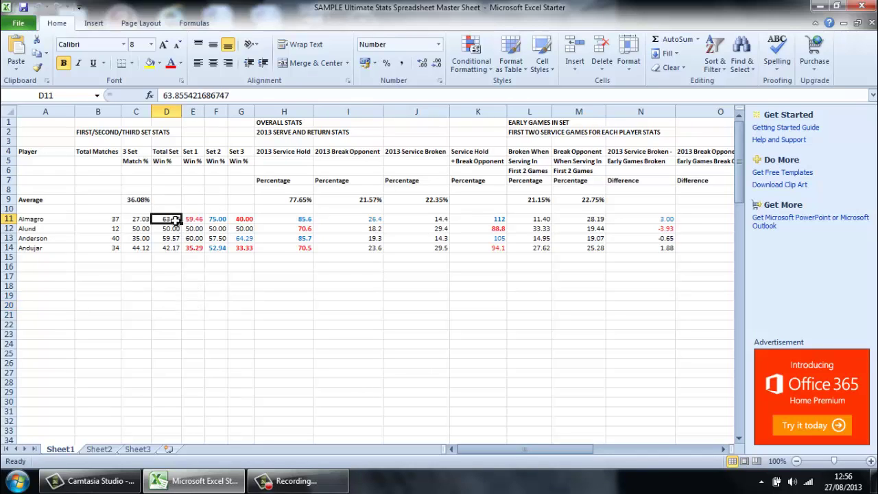
left_click(187, 250)
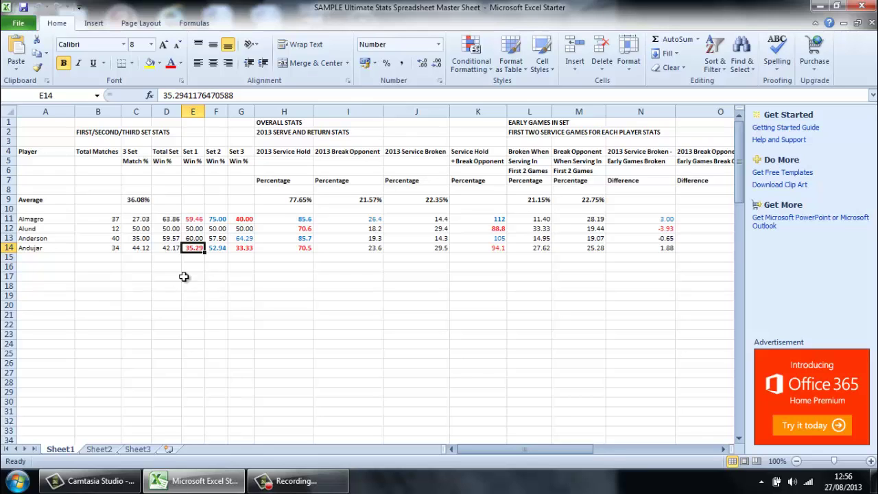
left_click(176, 276)
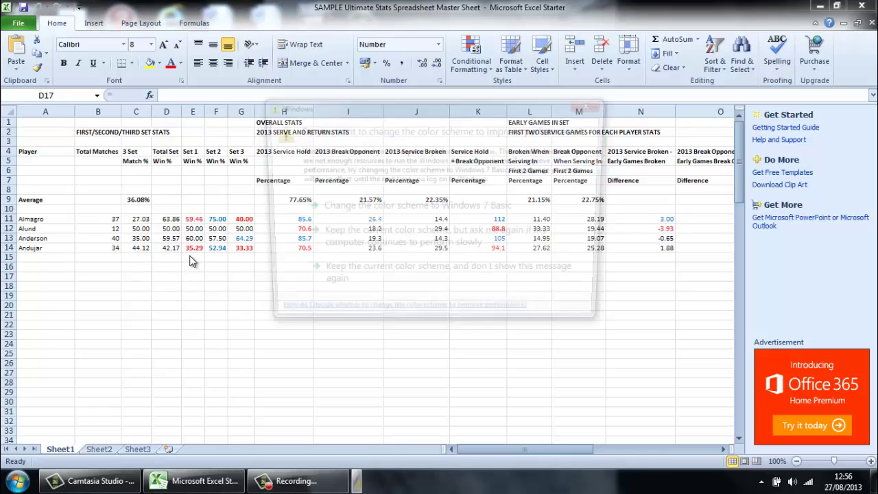
Step: Dismiss the warning and point out the set win % and 2013 Service Hold columns
left_click(415, 294)
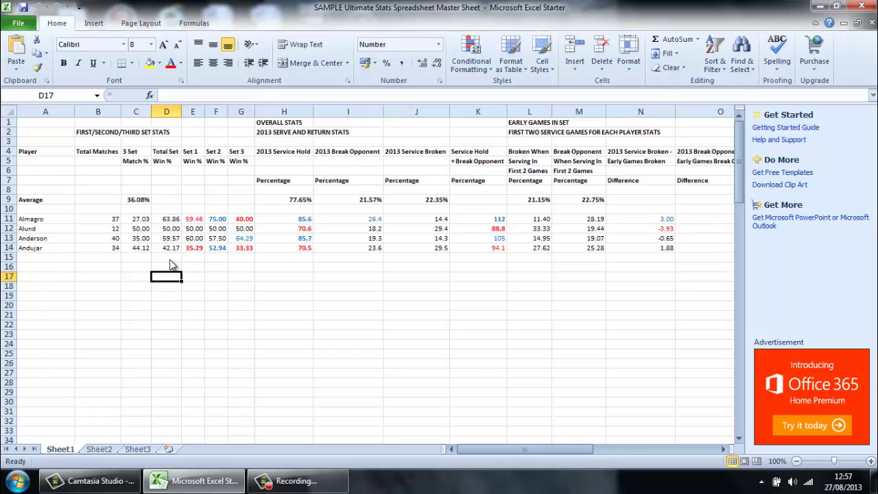
left_click(221, 267)
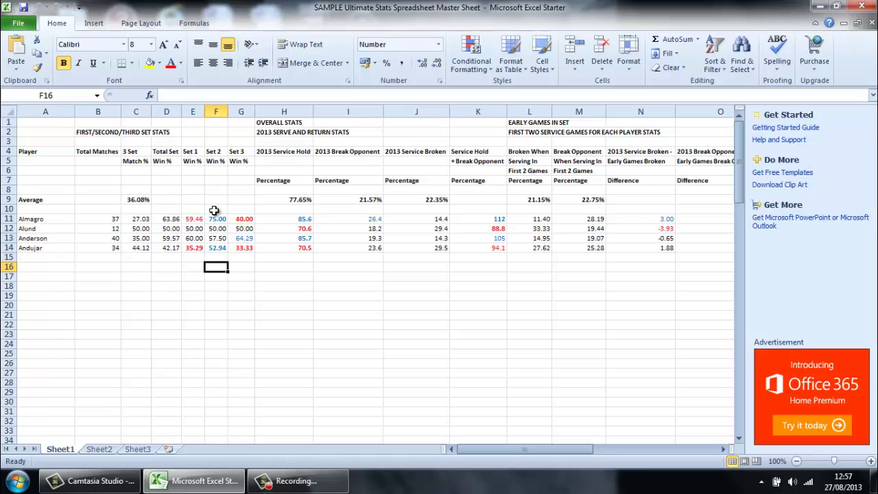
left_click(237, 265)
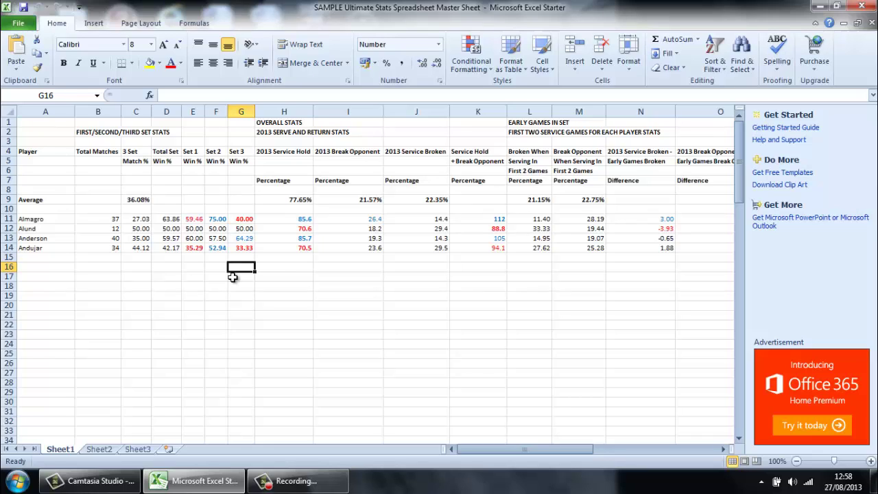
left_click(192, 267)
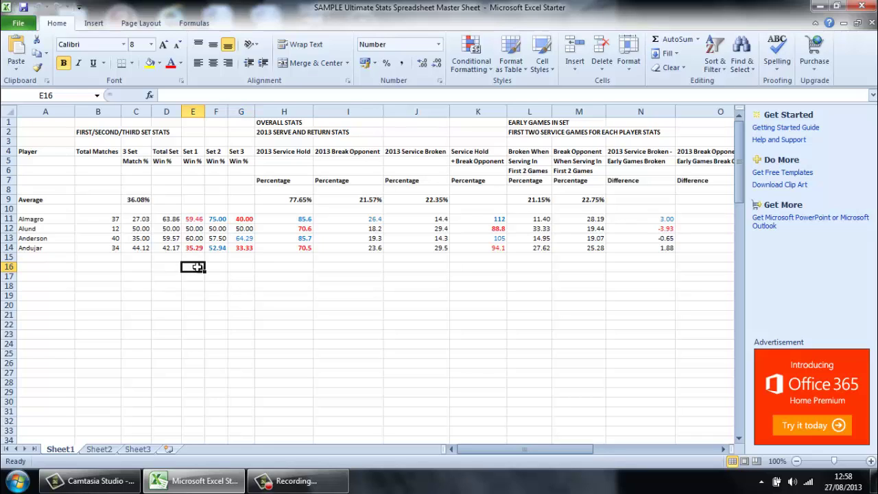
left_click(261, 268)
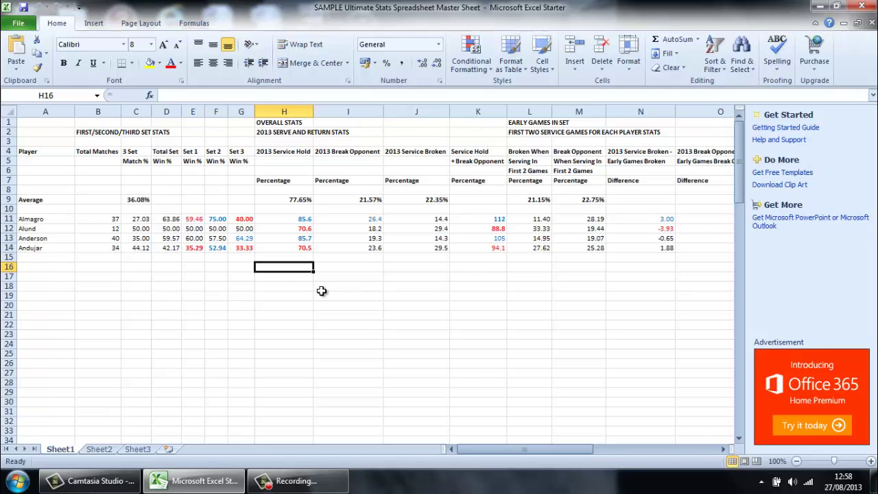
Step: Compare the players' 2013 Service Hold values, especially Almagro's and Anderson's
left_click_drag(300, 219, 287, 257)
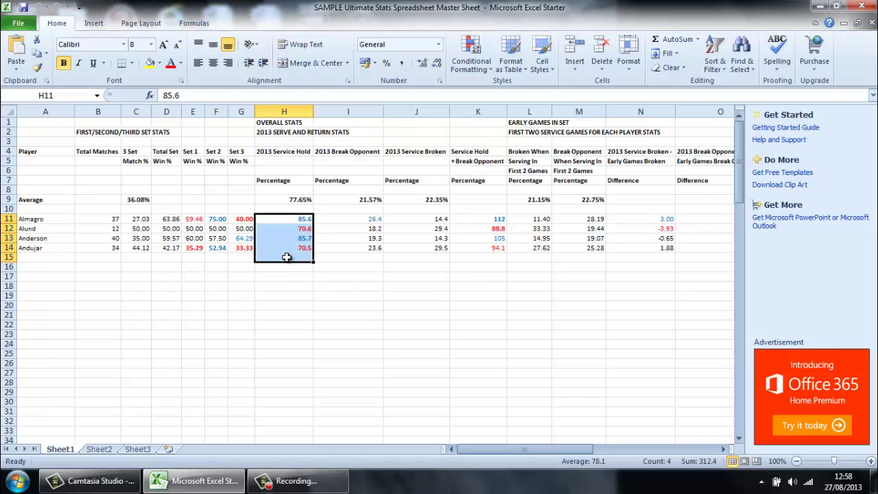
left_click(286, 271)
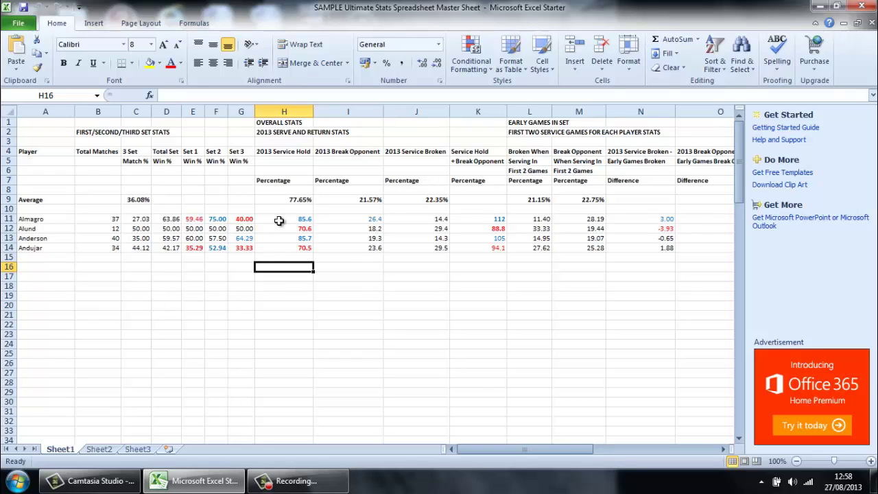
left_click(281, 221)
left_click(273, 240)
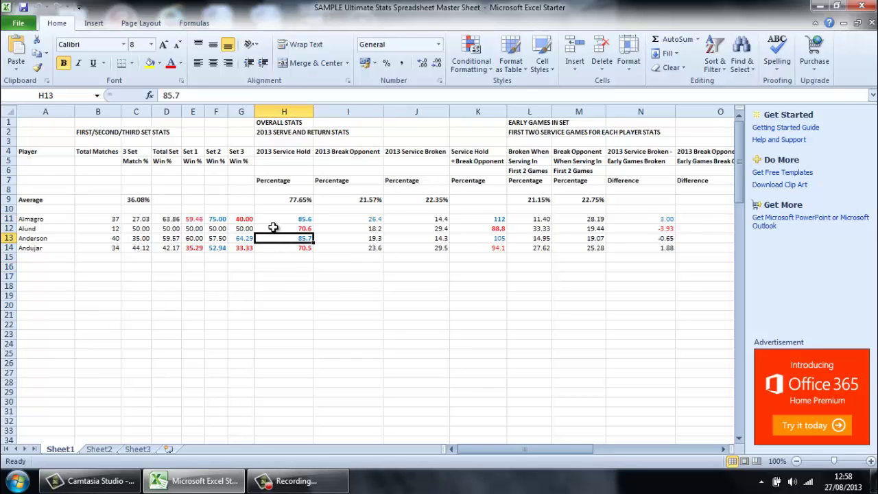
left_click(274, 220)
left_click(271, 237)
left_click(273, 258)
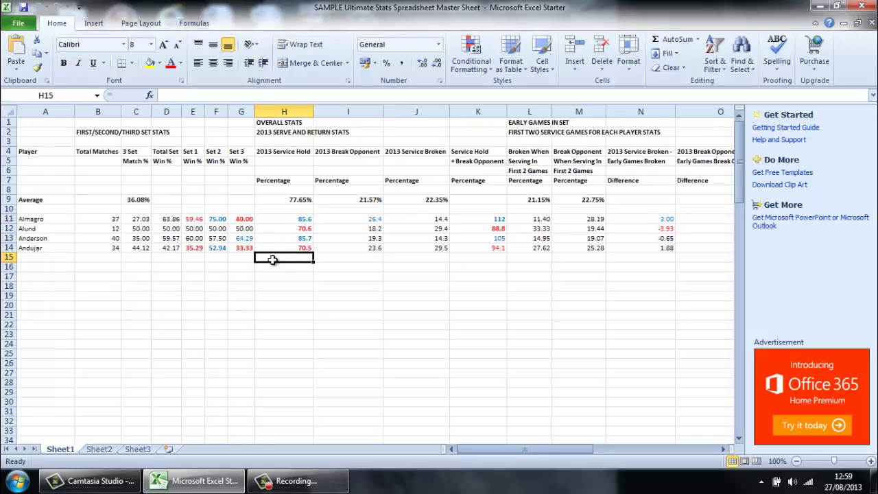
Step: Show the Service Hold, Service Broken and Break Opponent averages, plus Almagro's Break Opponent value
left_click(275, 199)
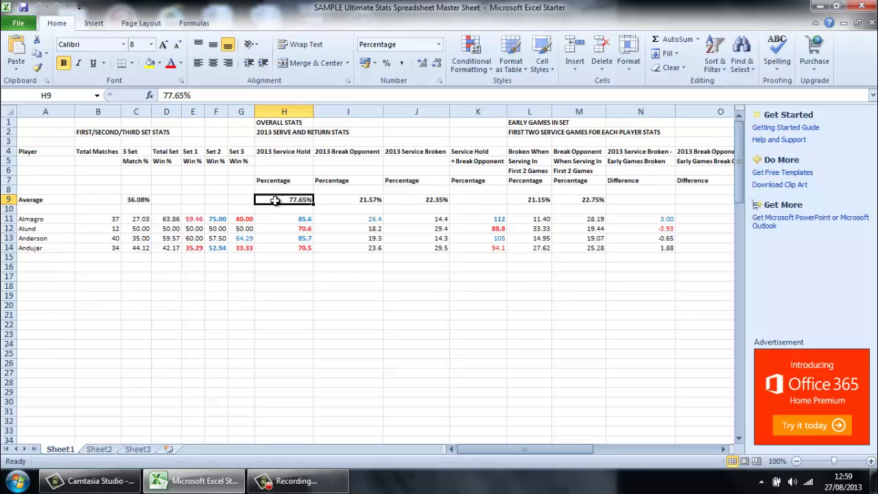
left_click(394, 199)
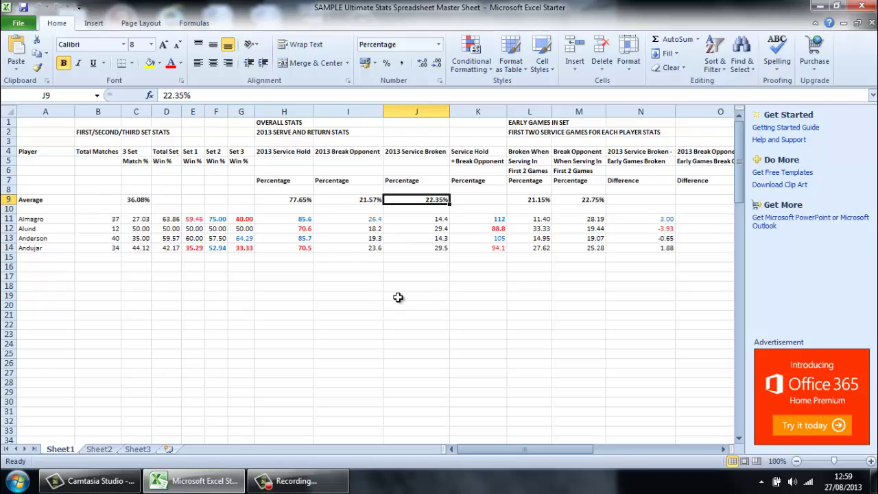
left_click(366, 275)
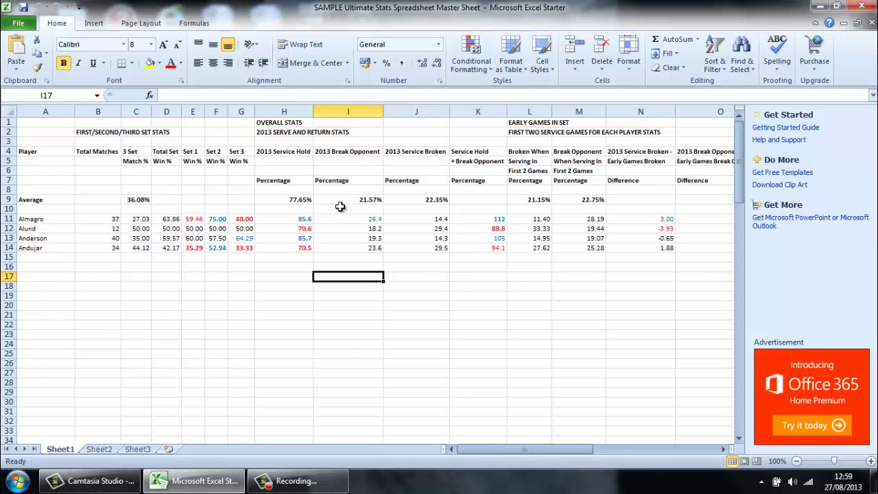
left_click(337, 201)
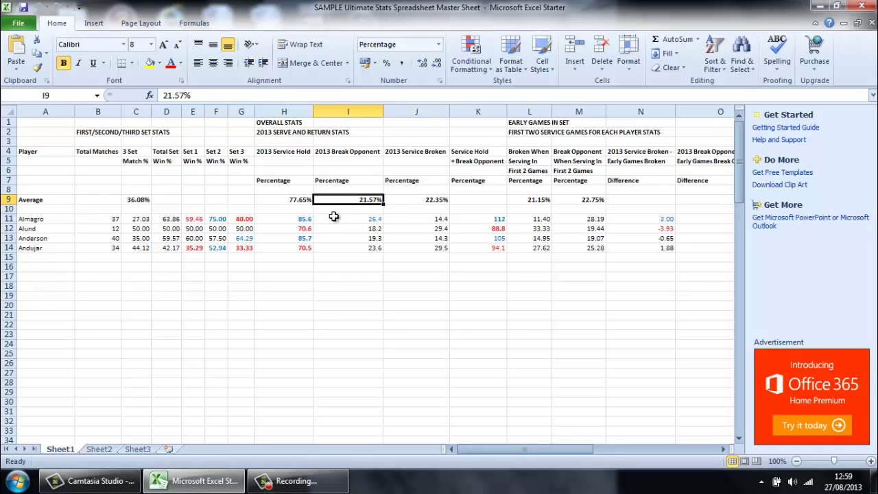
left_click(333, 218)
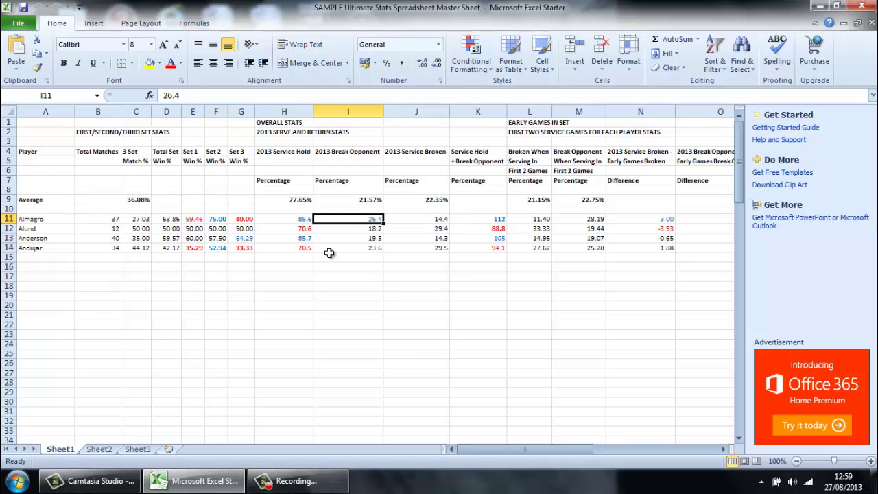
left_click(460, 260)
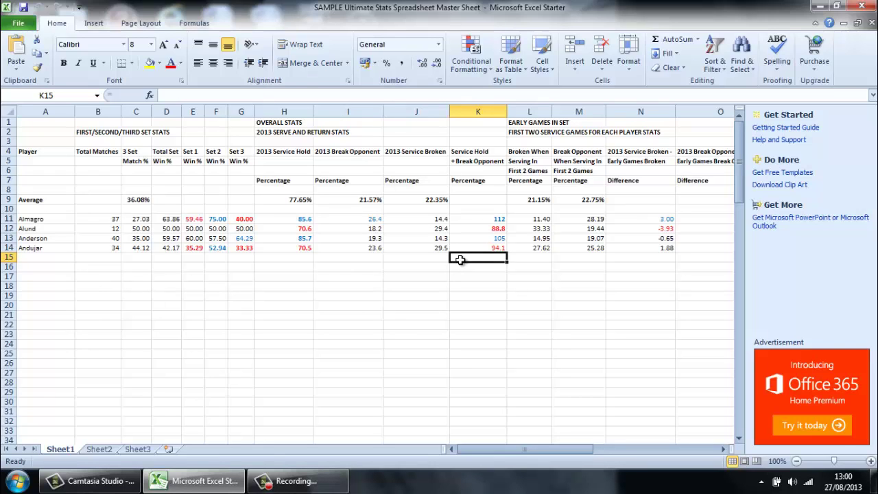
left_click(340, 256)
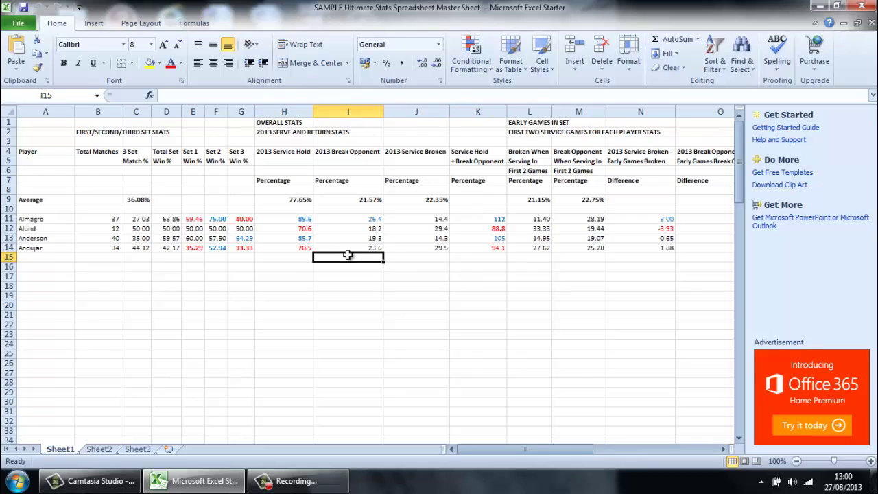
Step: Reveal the Service Hold + Break Opponent formulas for Almagro, Alund and Andujar
left_click(482, 258)
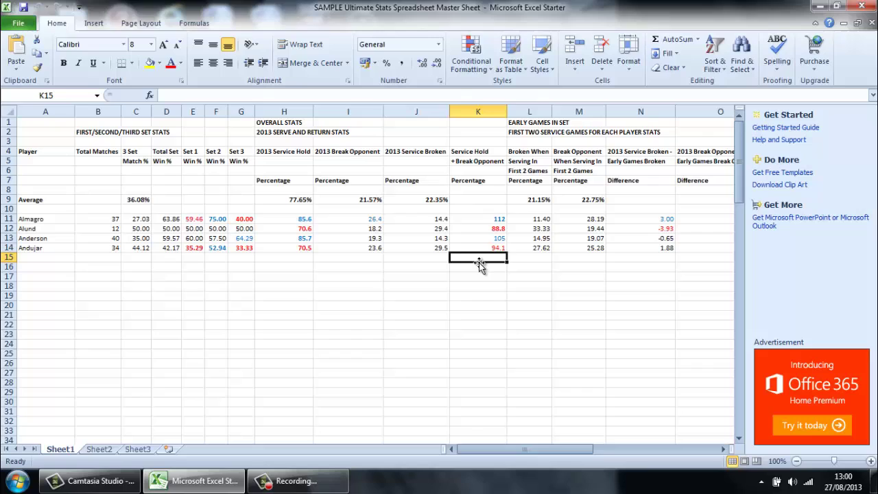
left_click(475, 220)
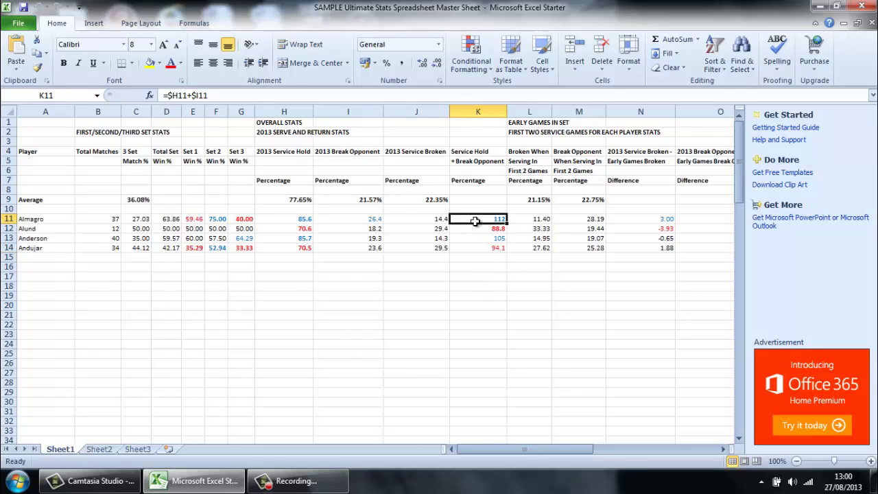
left_click(466, 231)
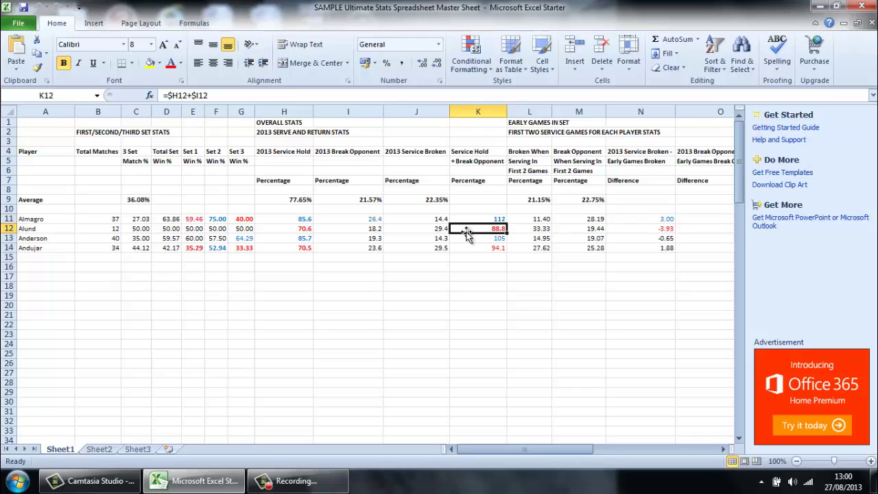
left_click(462, 248)
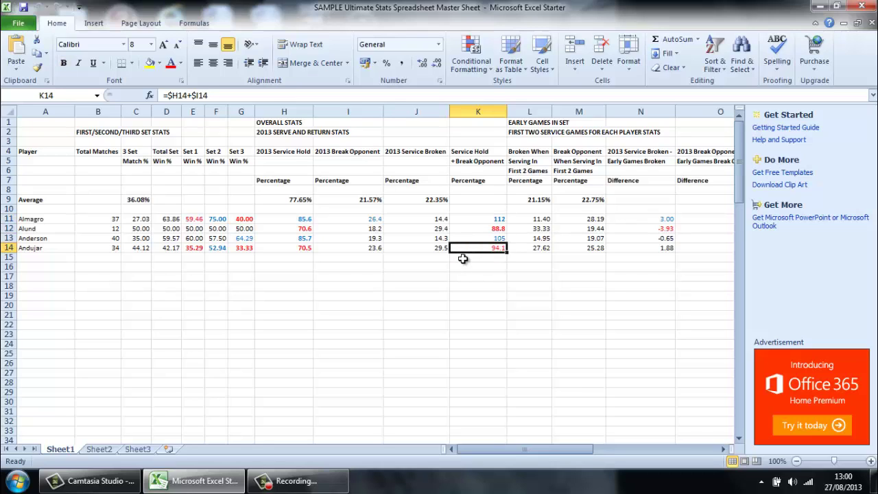
left_click(462, 259)
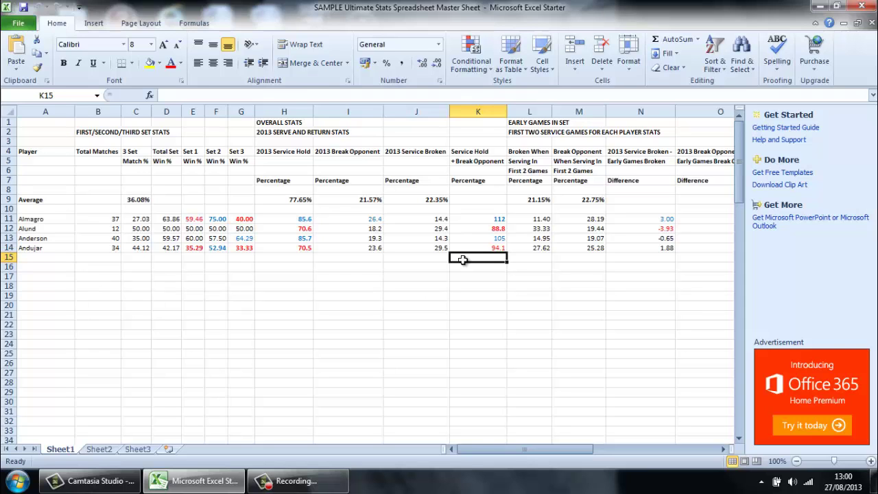
Step: Scroll right to show columns L–W, then click empty cells below the data
left_click_drag(508, 450, 663, 451)
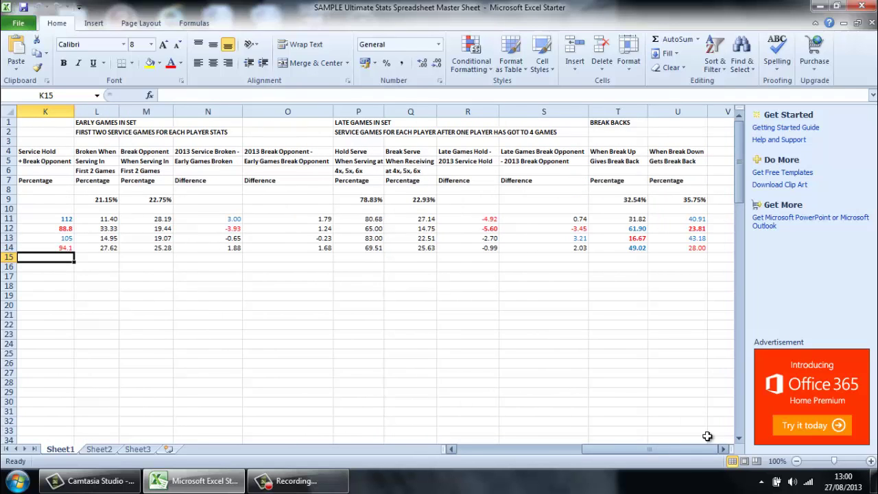
left_click(724, 449)
left_click(723, 448)
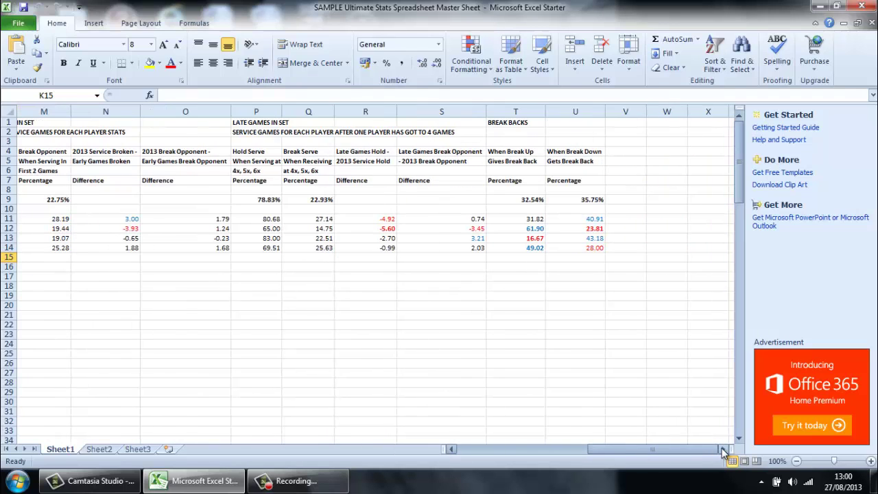
left_click(453, 449)
left_click_drag(58, 316, 57, 309)
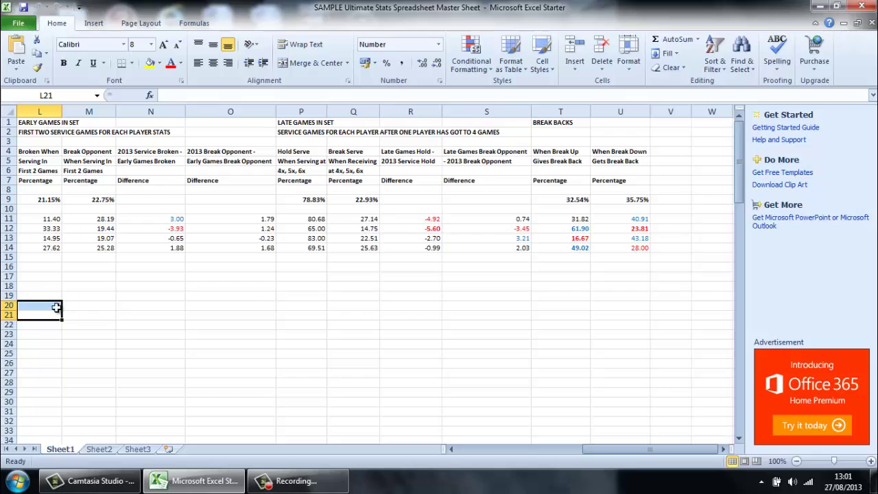
left_click(44, 285)
left_click(44, 277)
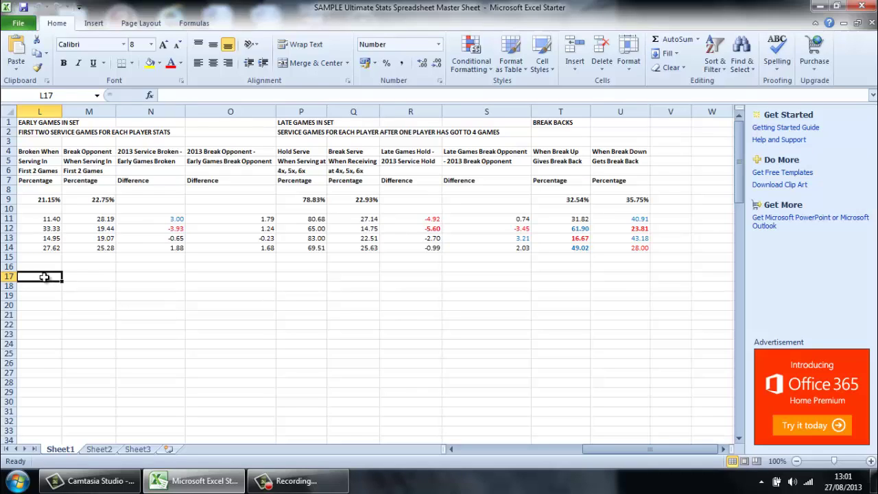
left_click(120, 285)
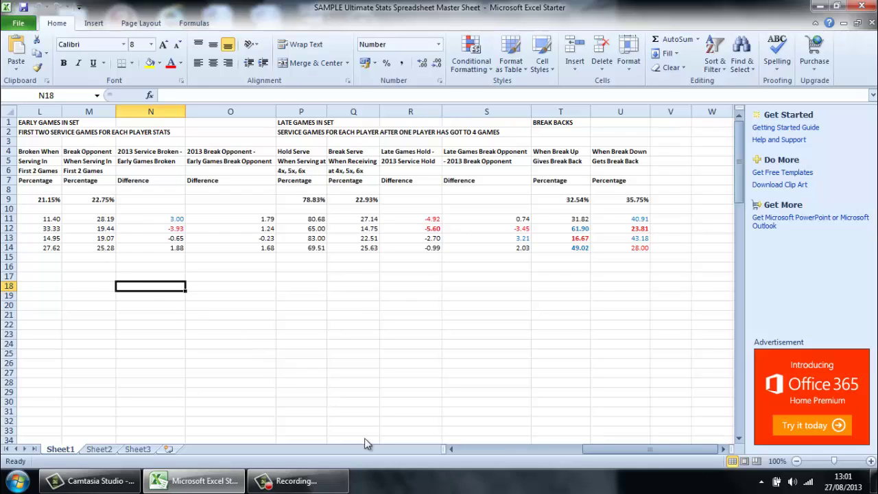
left_click_drag(662, 447, 456, 453)
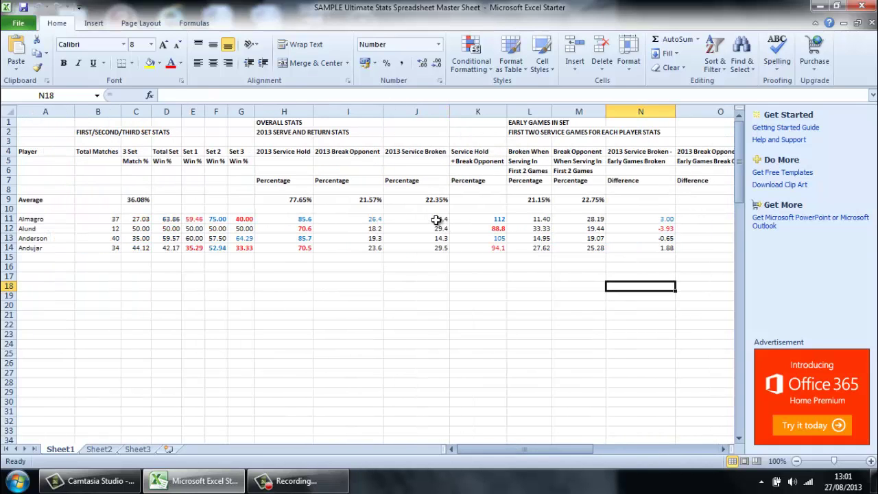
left_click(438, 220)
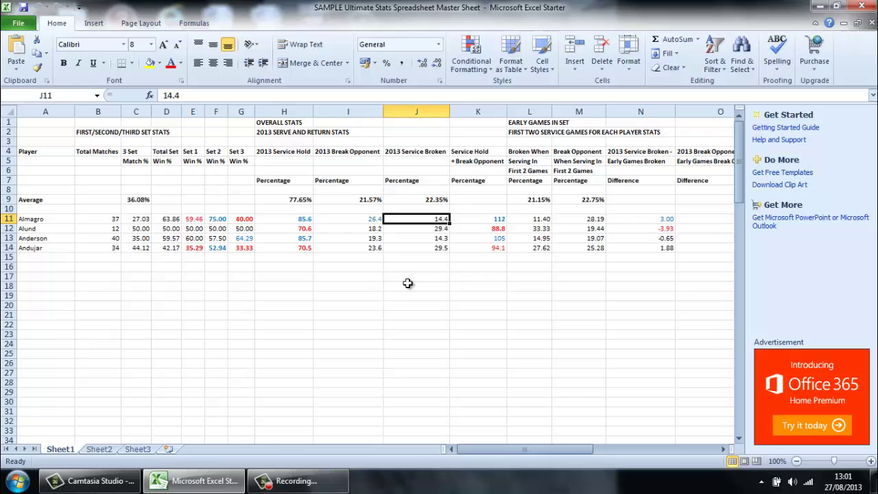
left_click(503, 447)
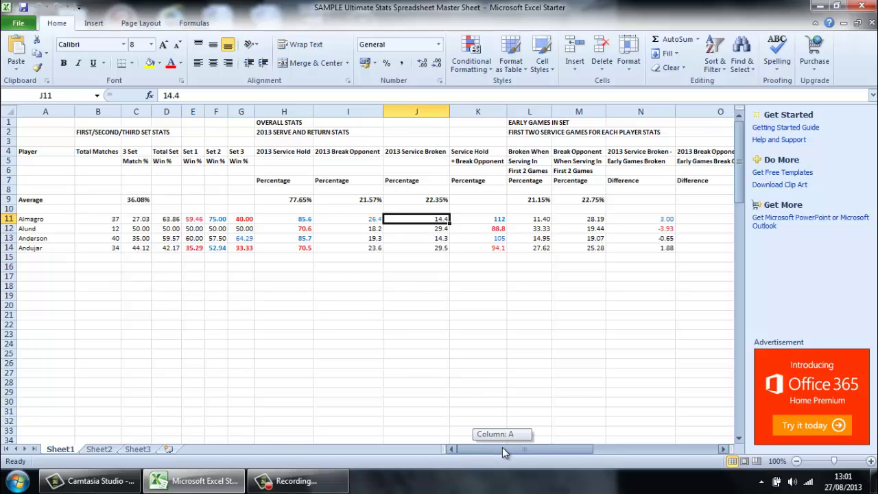
left_click_drag(502, 447, 643, 450)
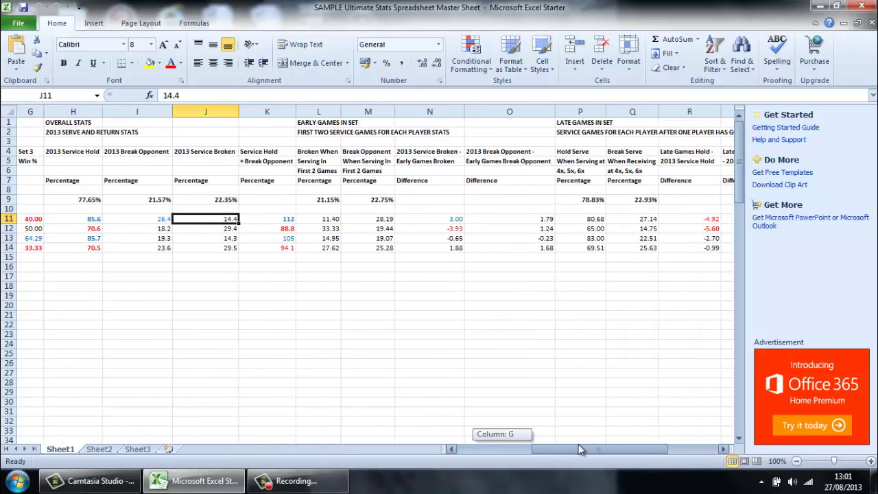
left_click(723, 449)
left_click(59, 220)
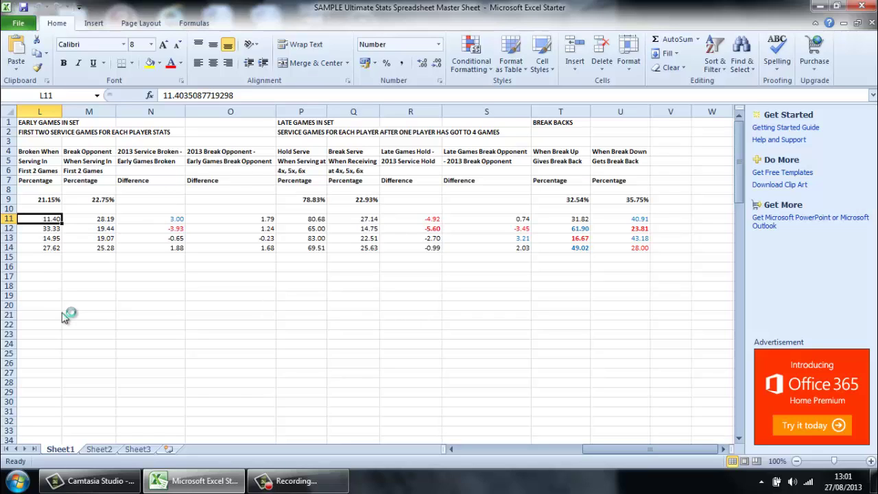
left_click(165, 219)
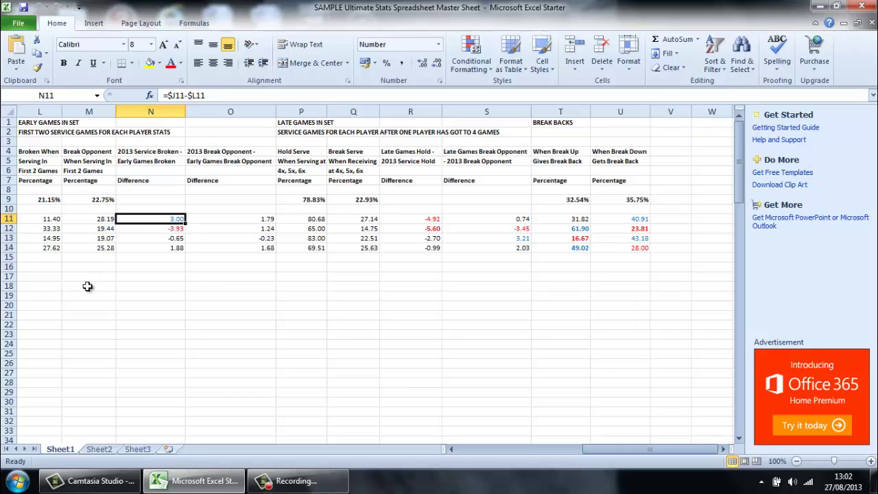
left_click(85, 221)
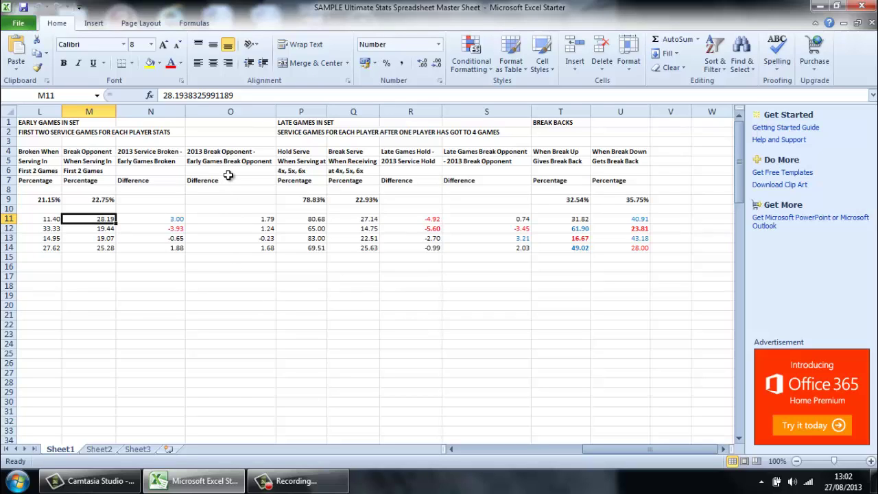
left_click(224, 217)
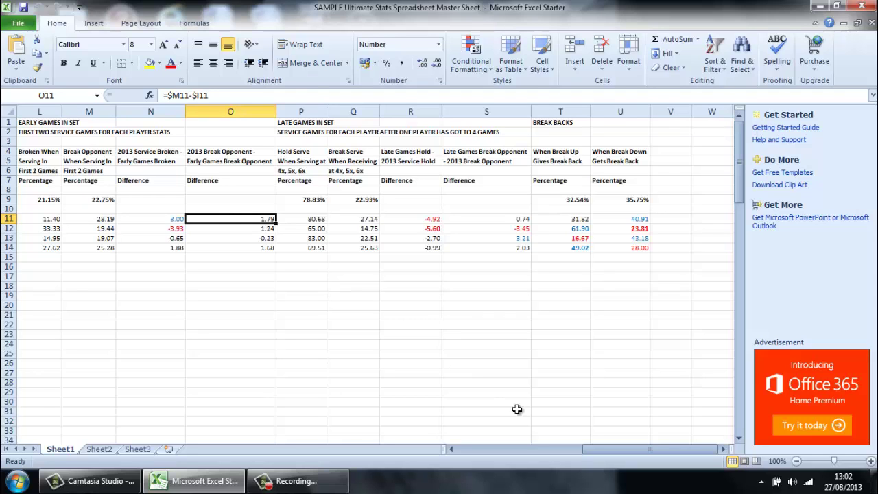
Step: Scroll to column P and inspect Almagro's Late Games Hold formula =$P11-$H11 (-4.92)
left_click(723, 449)
left_click(723, 449)
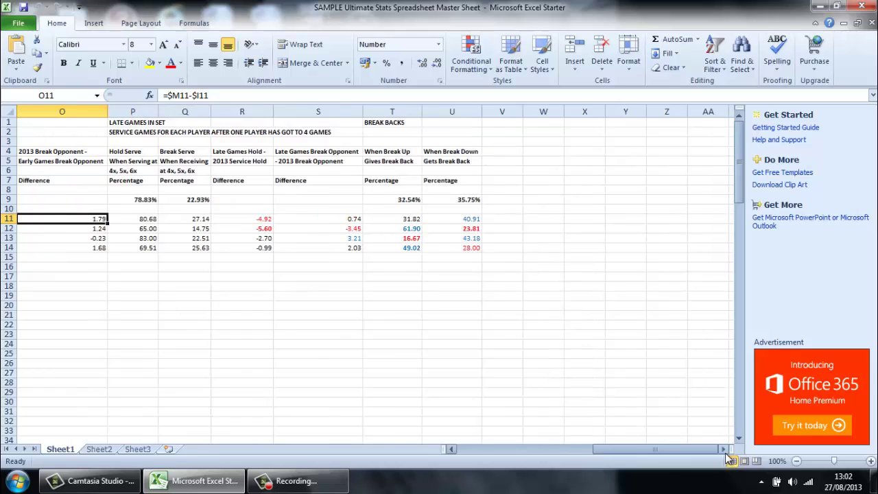
left_click(724, 449)
left_click(135, 344)
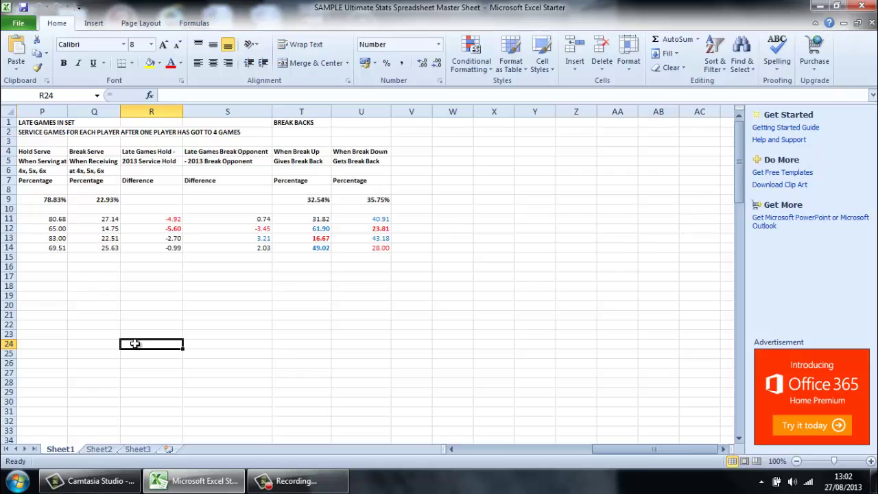
left_click(40, 297)
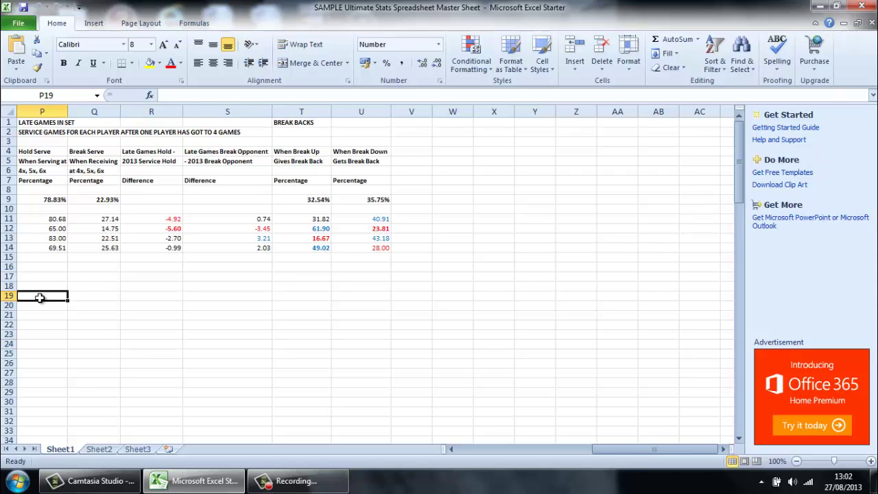
left_click(78, 302)
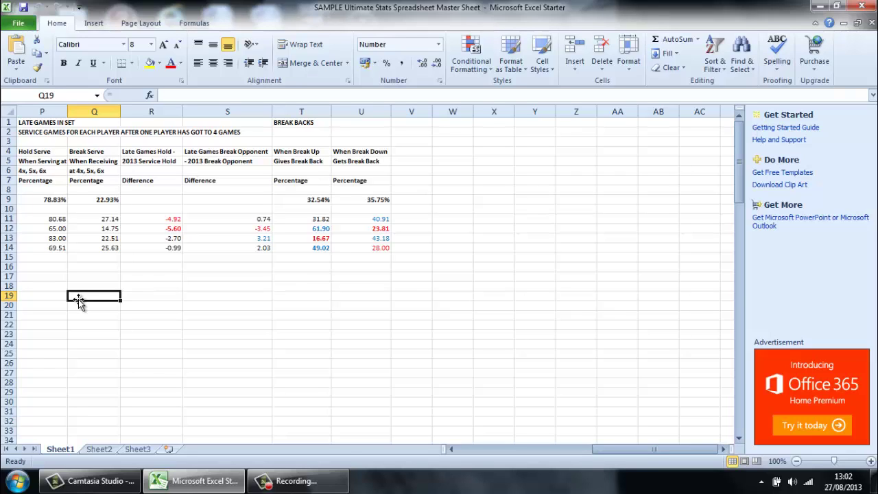
left_click(153, 297)
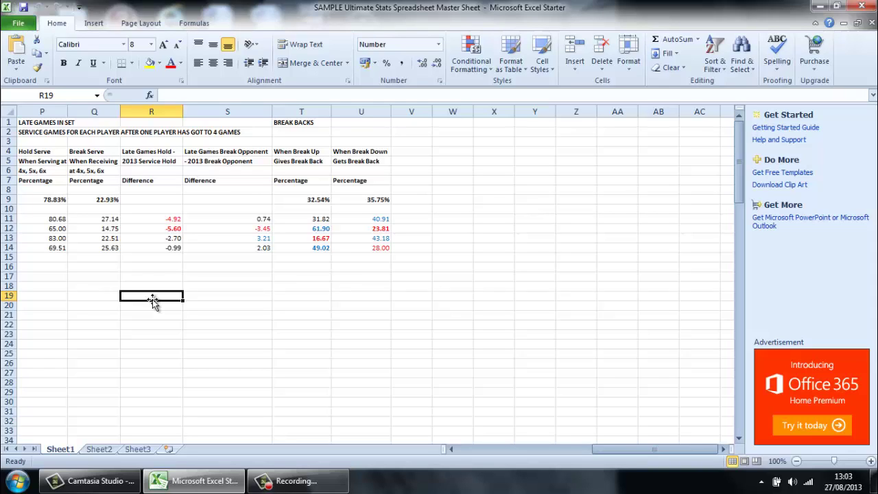
left_click(154, 220)
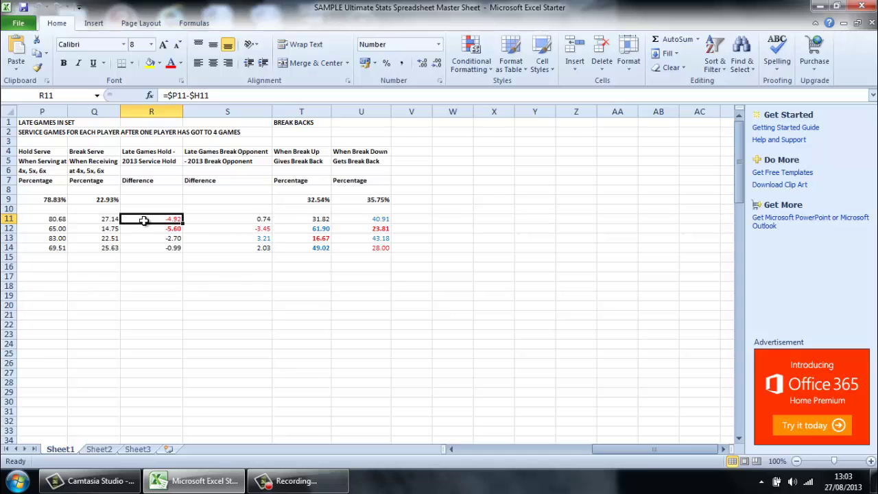
mouse_move(606, 446)
left_mouse_down()
mouse_move(433, 432)
mouse_move(370, 339)
left_mouse_up()
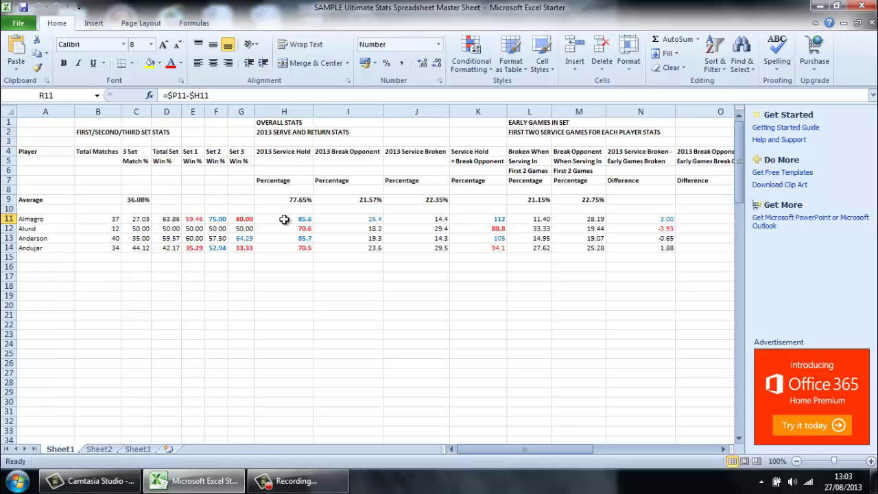
left_click(284, 218)
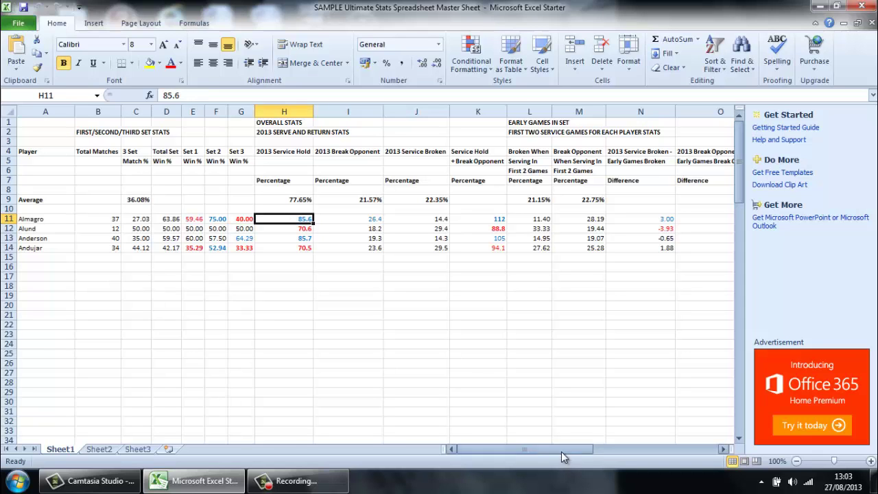
left_click_drag(569, 450, 676, 439)
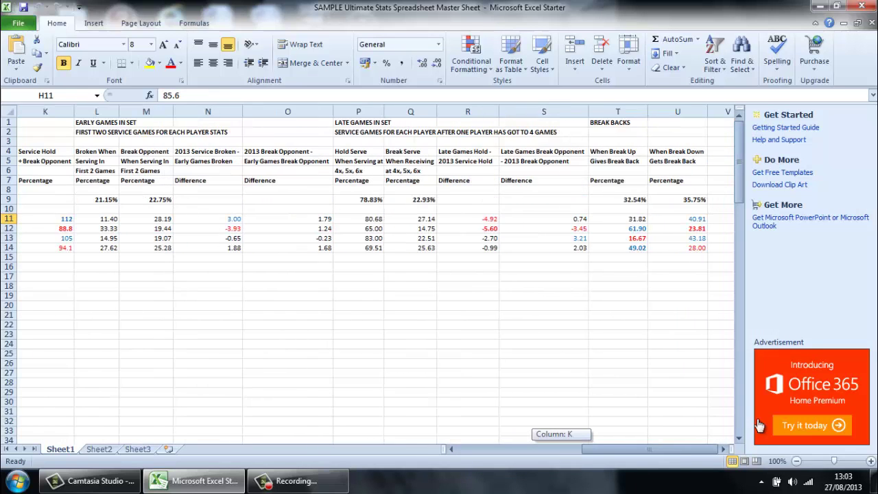
left_click(724, 449)
left_click(724, 449)
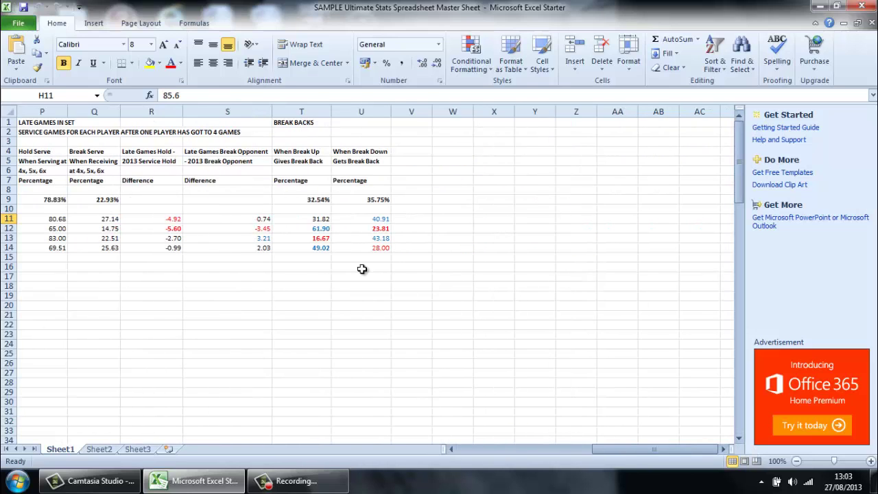
left_click(150, 218)
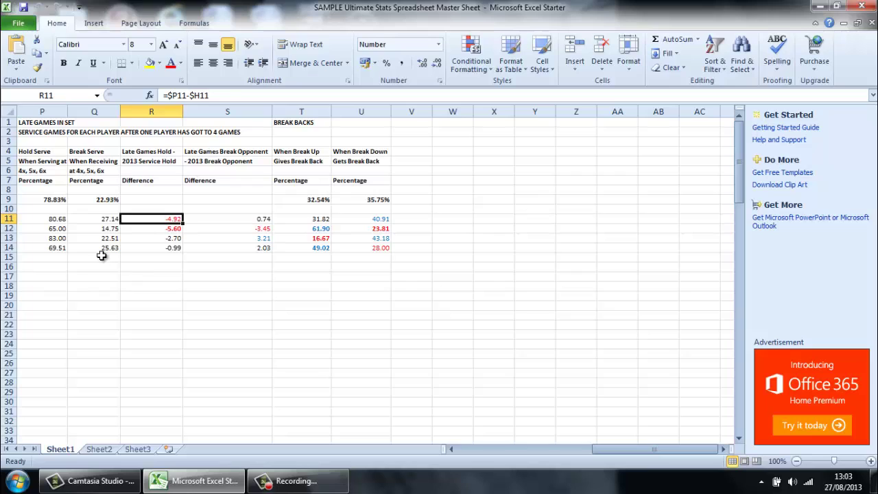
left_click(53, 219)
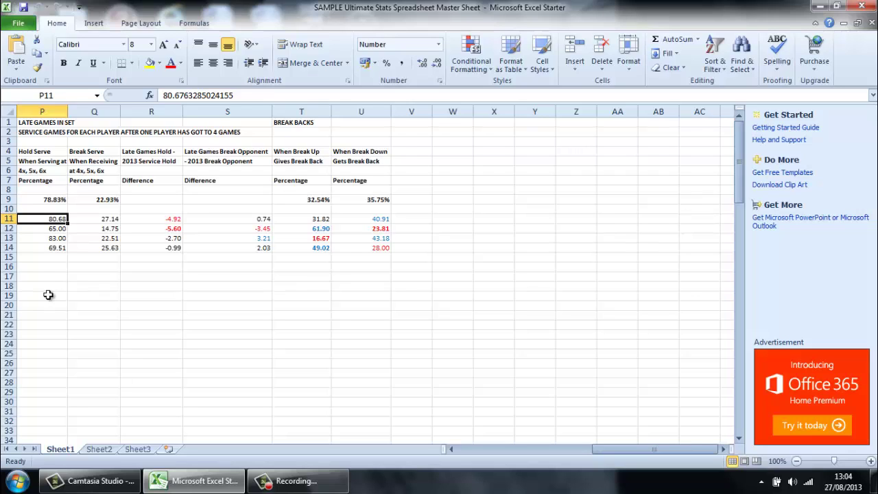
left_click(144, 230)
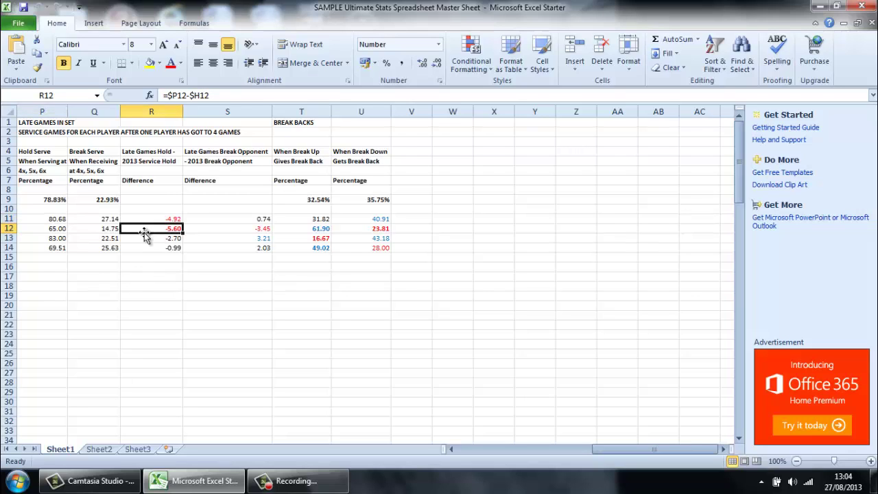
left_click(35, 232)
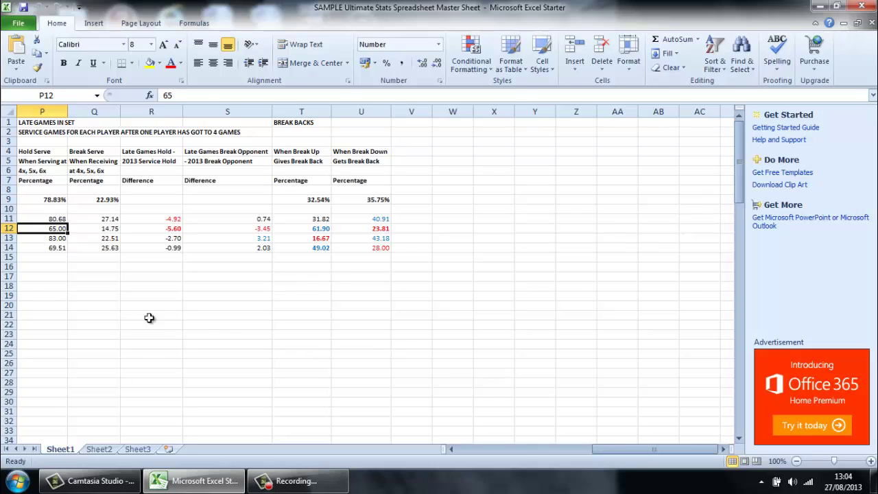
left_click(33, 200)
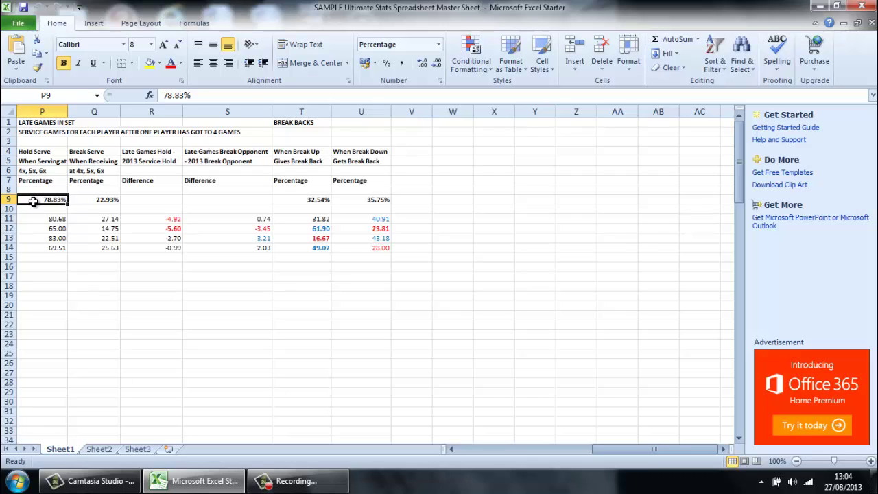
left_click(47, 258)
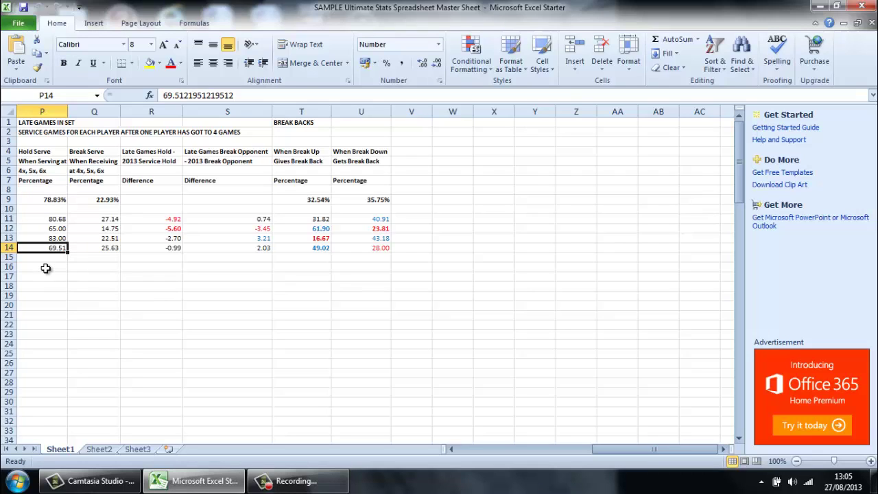
left_click(145, 249)
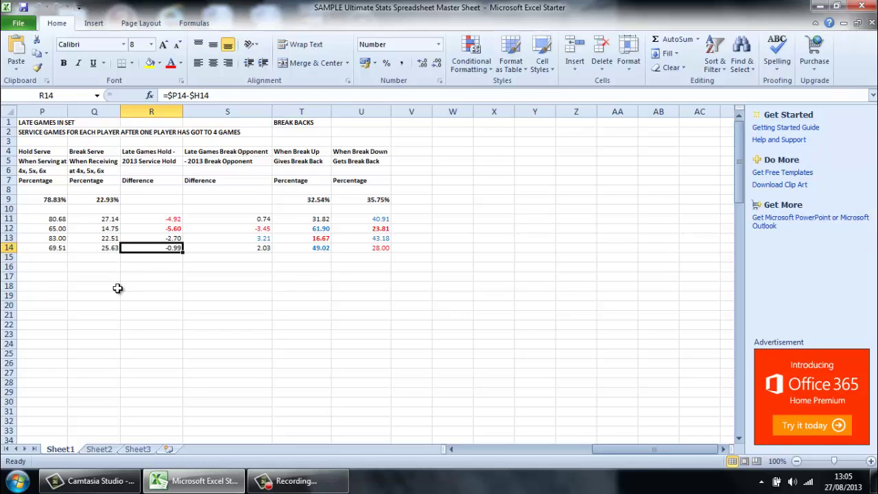
left_click_drag(594, 449, 438, 445)
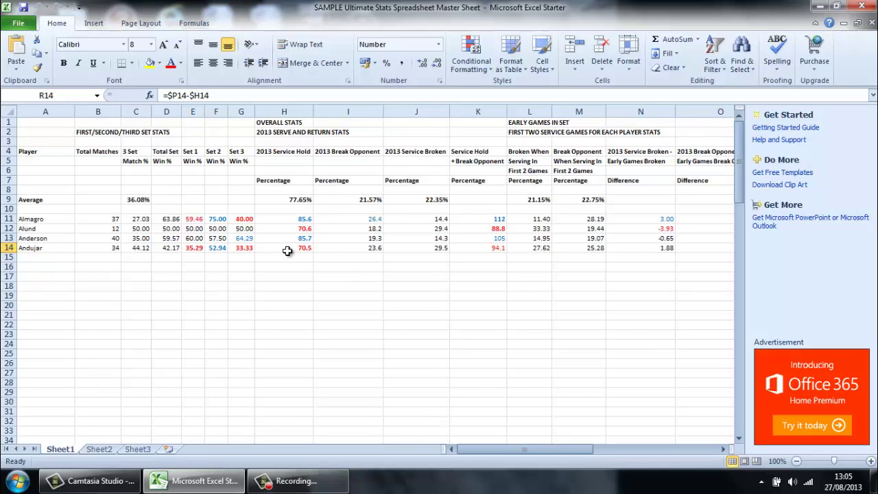
left_click(289, 248)
left_click_drag(545, 450, 668, 447)
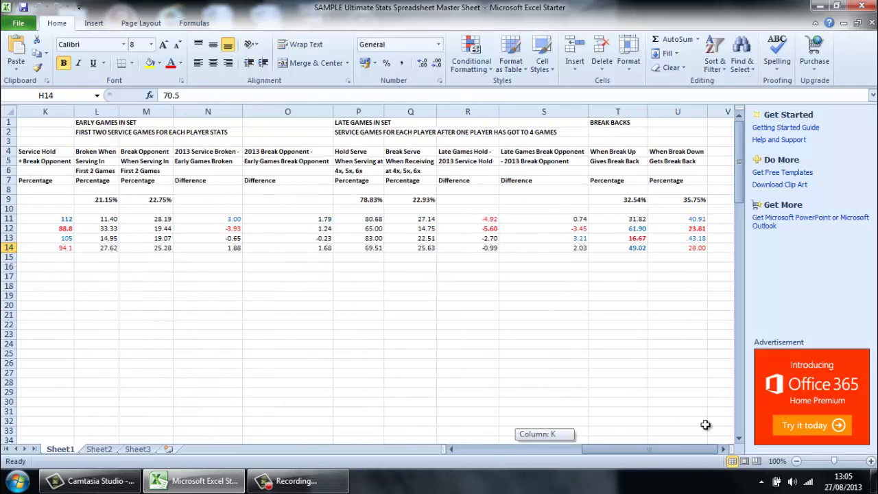
left_click(724, 450)
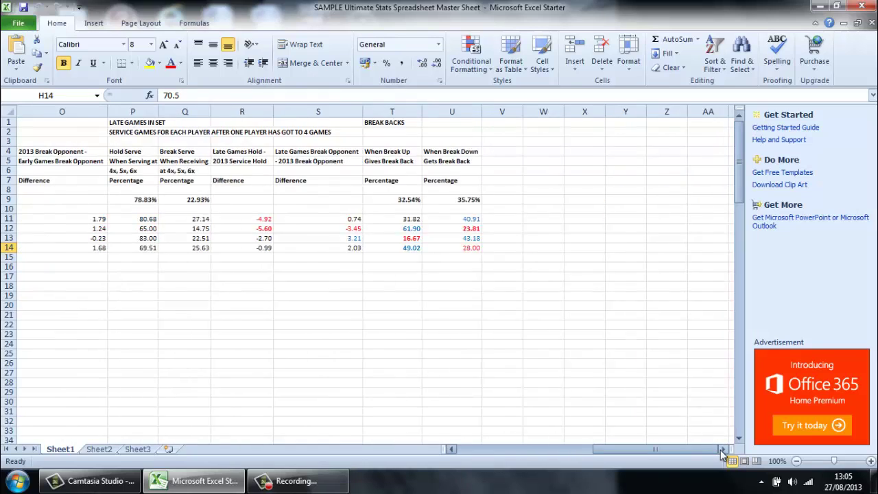
left_click(451, 450)
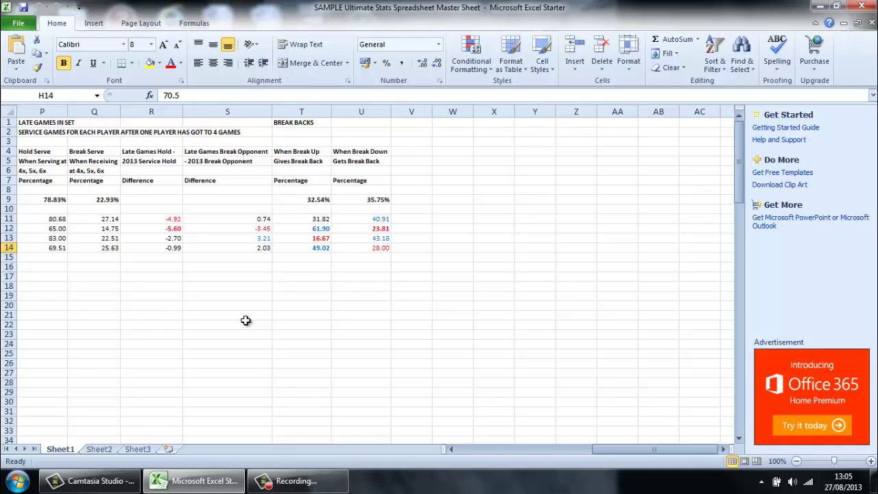
Step: Check late-games hold and break-serve percentages, then the third player's 2013 break-opponent value
left_click(57, 228)
left_click(54, 249)
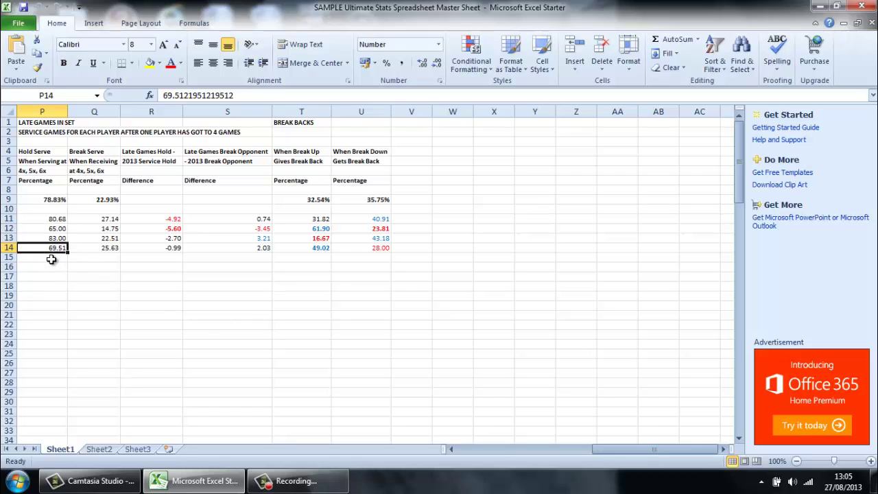
left_click(45, 201)
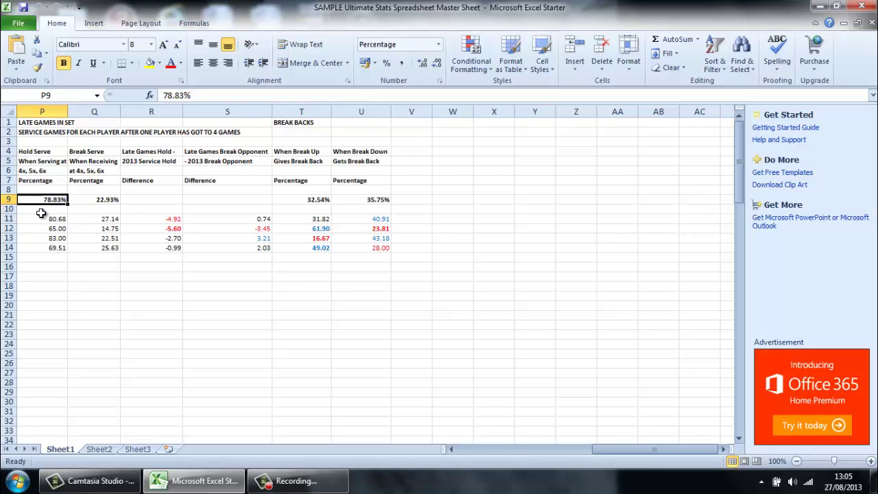
left_click(99, 241)
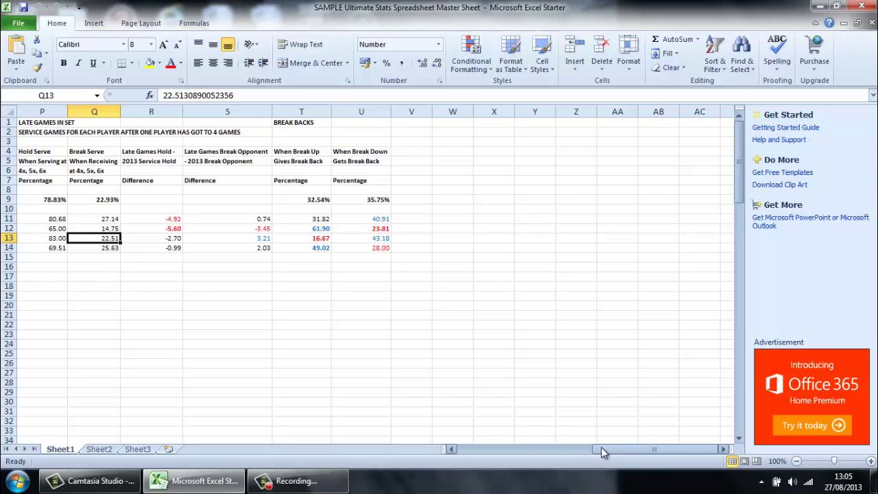
left_click_drag(601, 447, 417, 452)
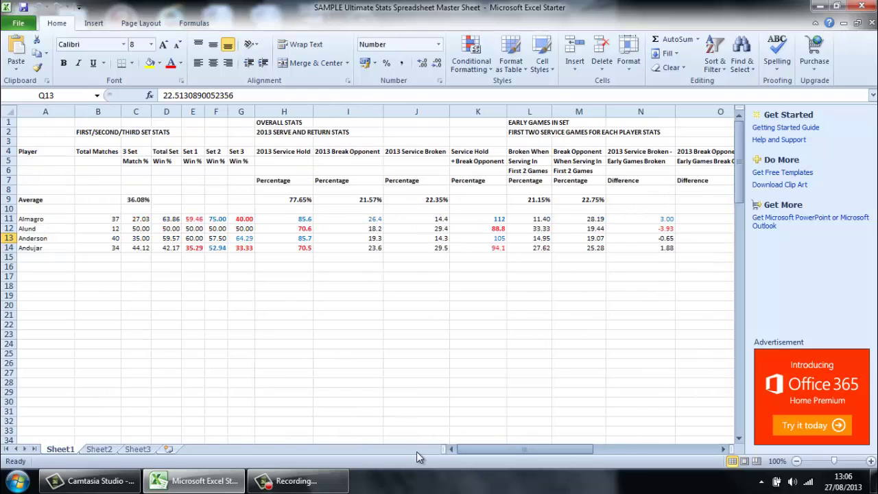
left_click(350, 238)
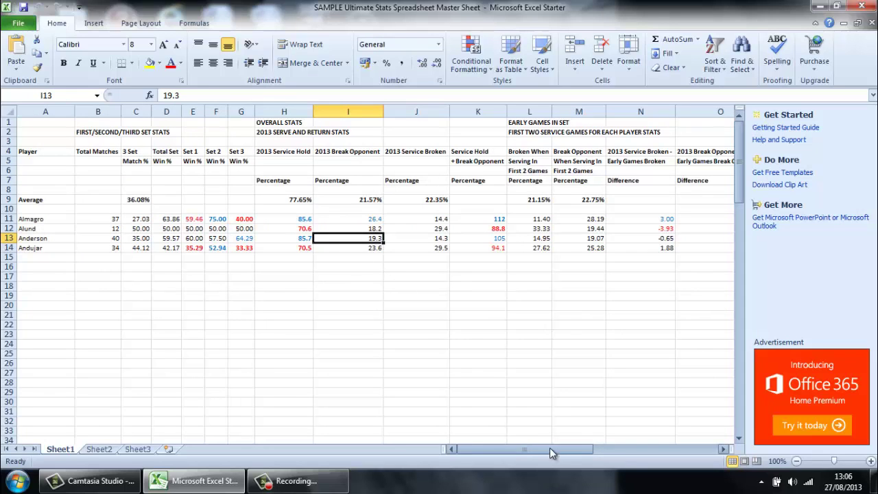
Step: Scroll right to show the late break-opponent difference =$Q13-$I13 (3.21) and the Break Backs columns
left_click_drag(550, 447, 632, 412)
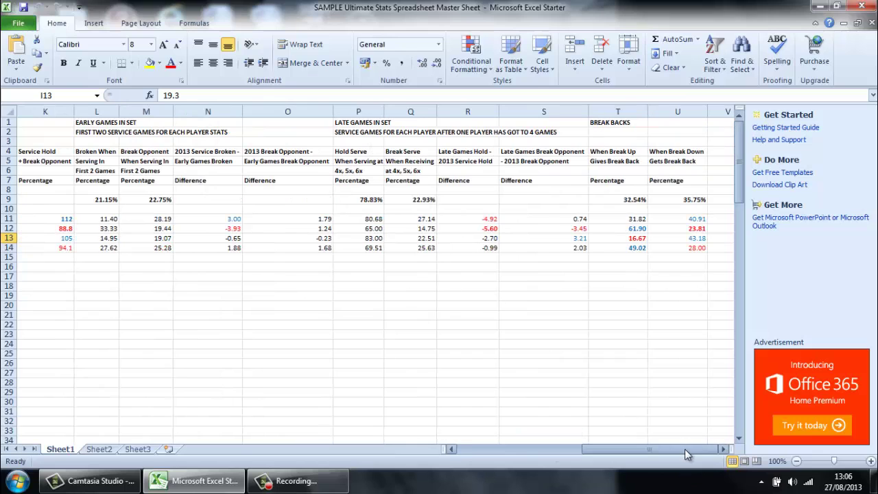
left_click(724, 450)
left_click(724, 451)
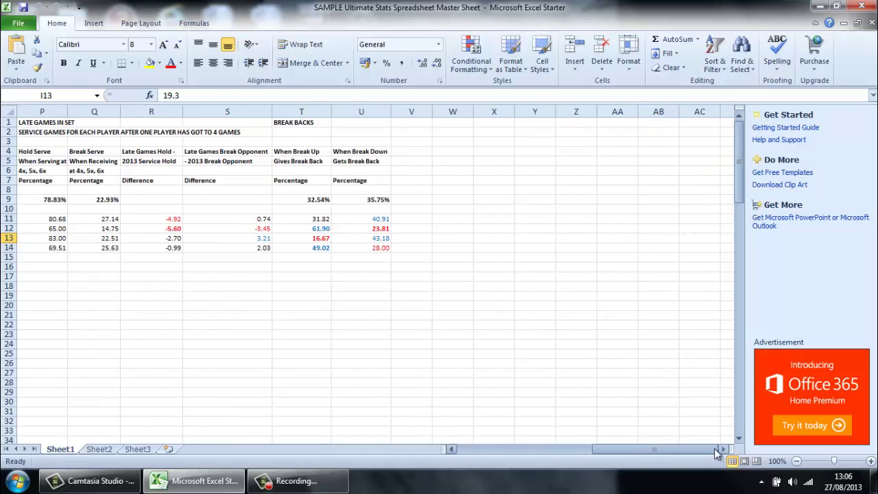
left_click(242, 237)
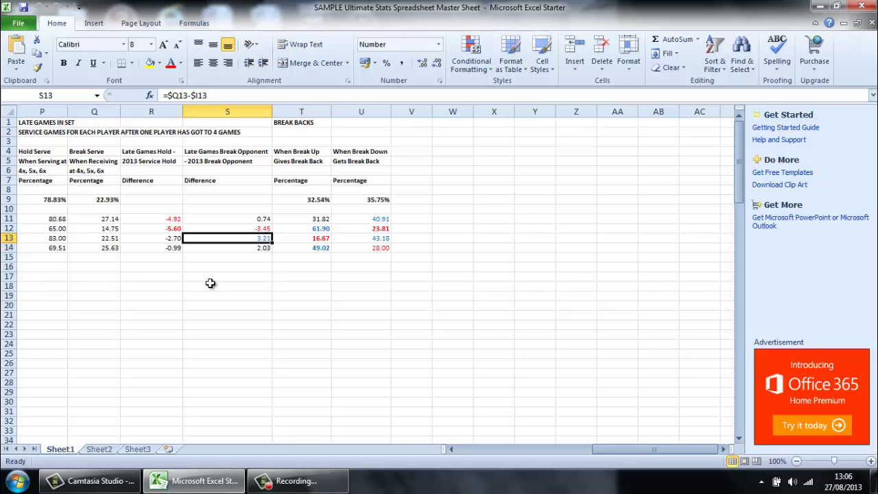
left_click(723, 449)
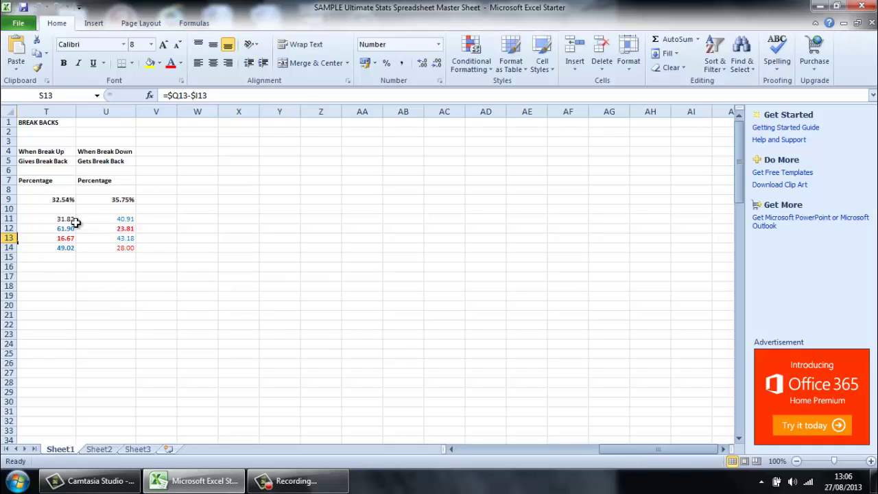
left_click(43, 275)
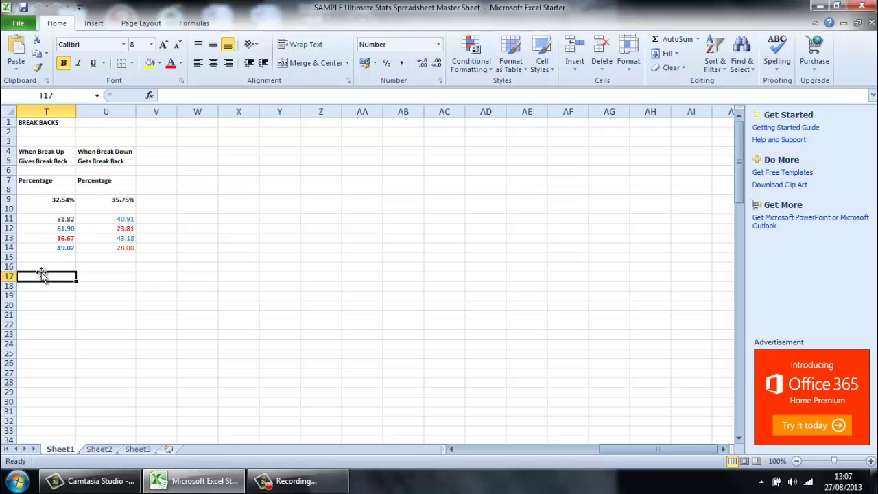
left_click(81, 274)
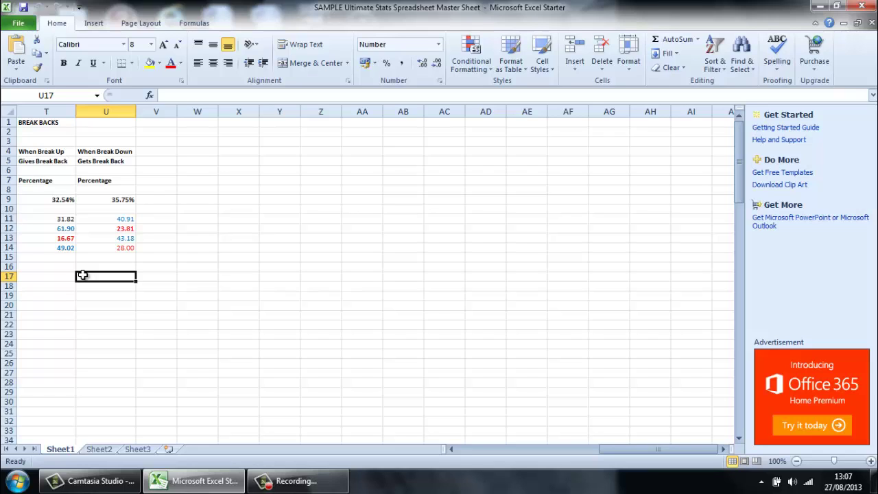
left_click(67, 276)
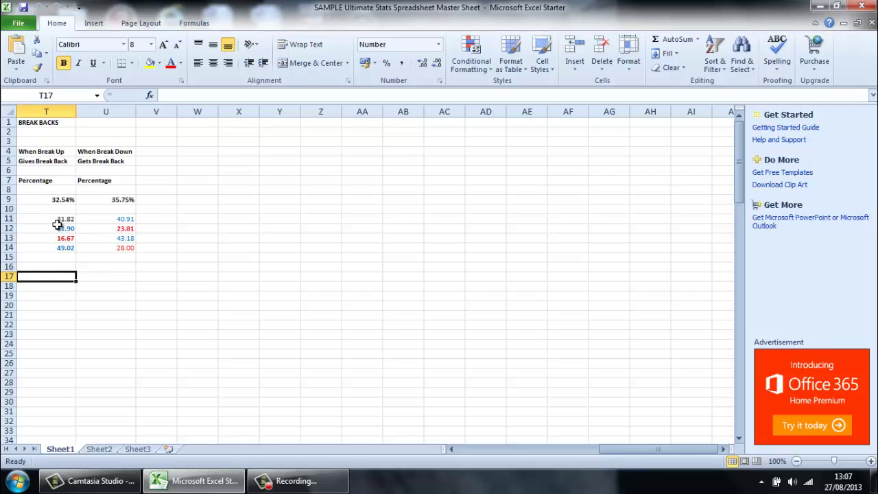
left_click(41, 201)
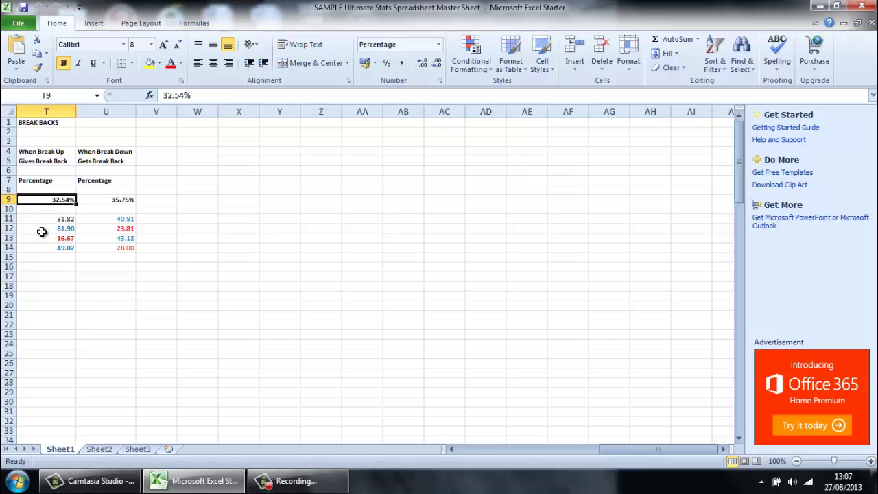
left_click(43, 228)
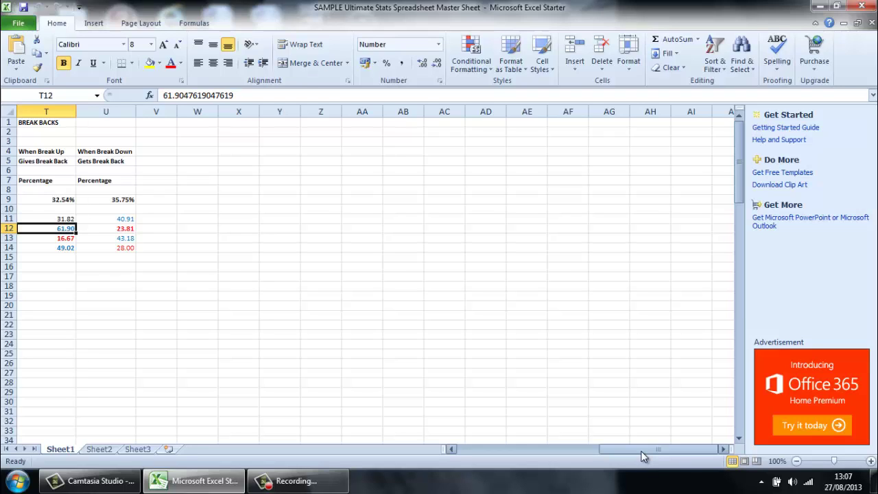
left_click(38, 248)
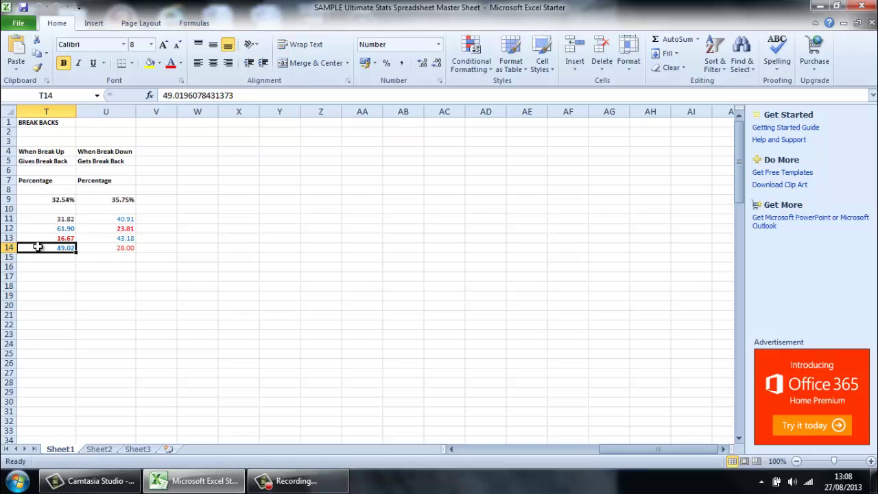
left_click(38, 239)
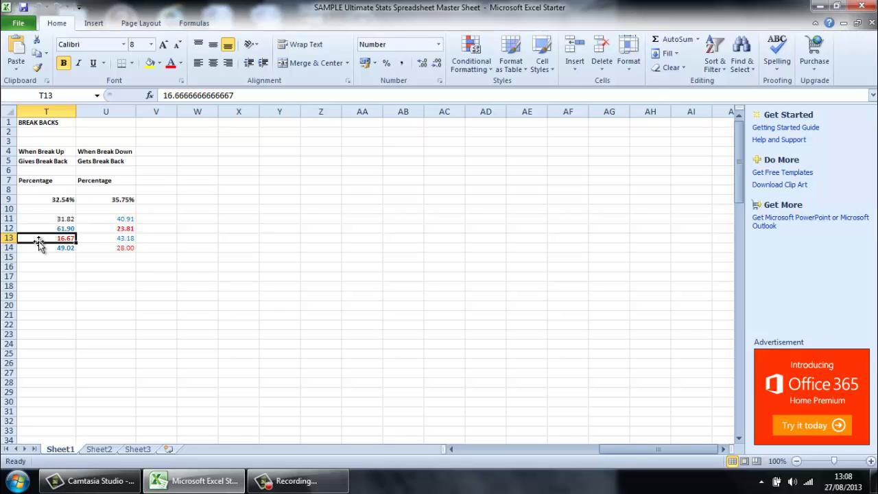
left_click(96, 277)
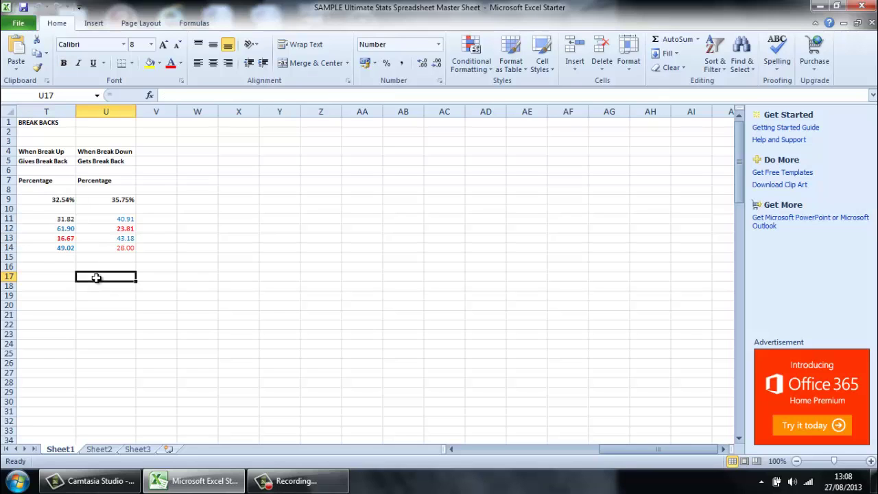
left_click(100, 219)
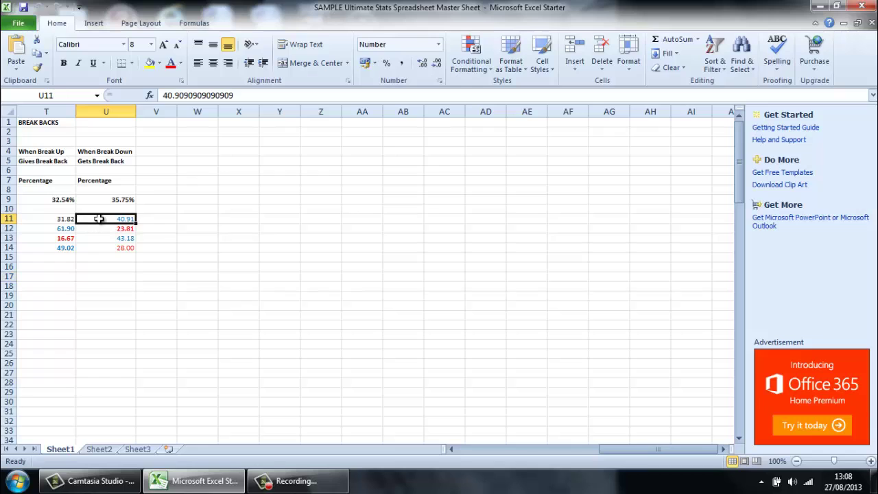
left_click(93, 239)
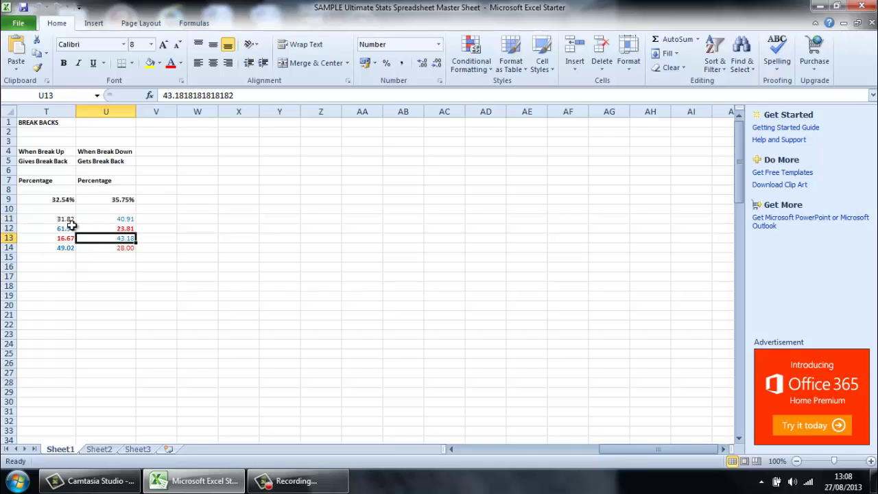
left_click(85, 219)
left_click(83, 238)
left_click(90, 199)
left_click(87, 218)
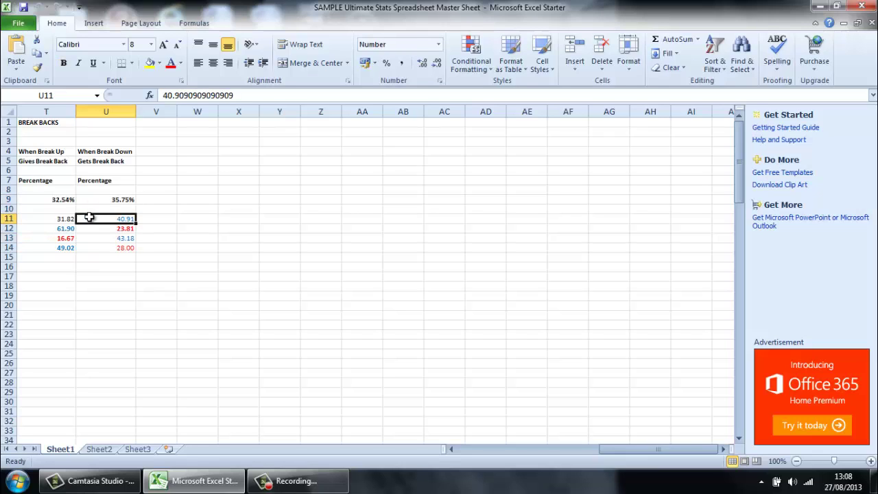
left_click(89, 237)
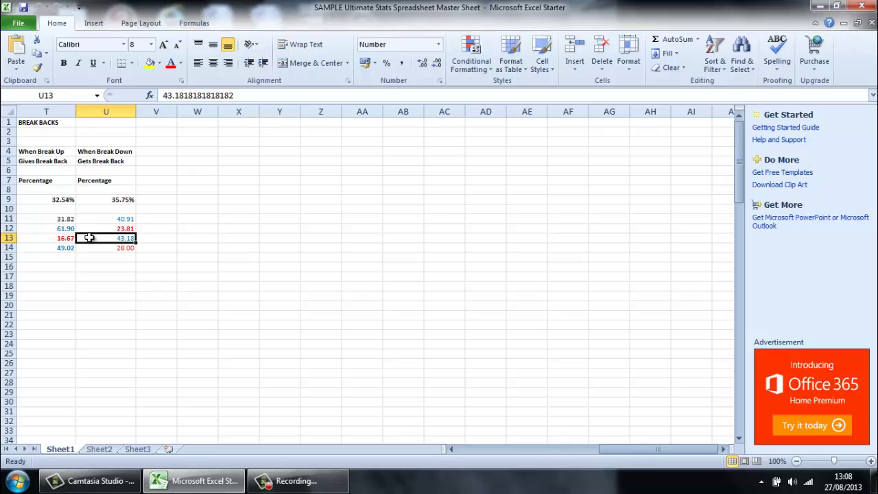
left_click(91, 229)
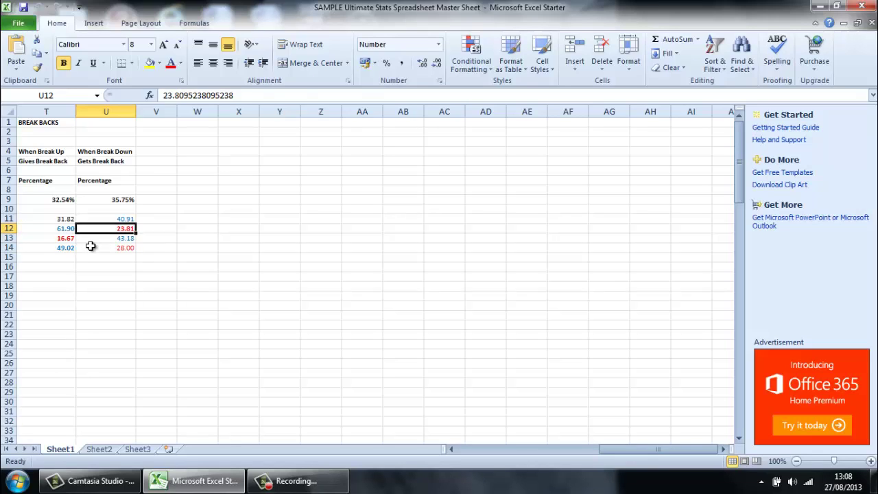
left_click(91, 247)
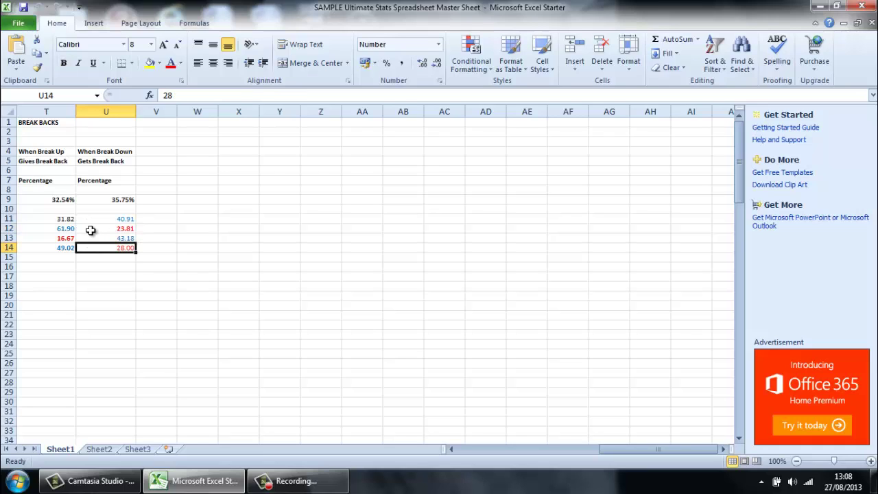
left_click(91, 231)
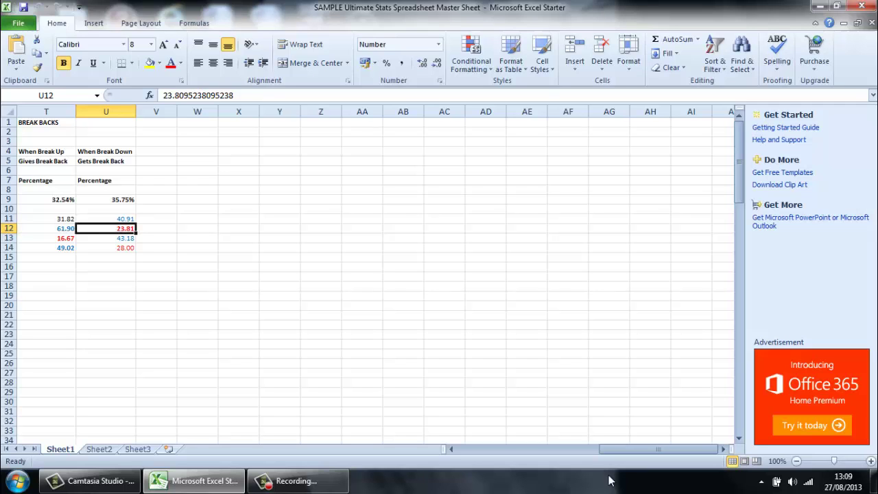
Step: Scroll back to column A and point out the Average row label
left_click_drag(611, 449, 469, 449)
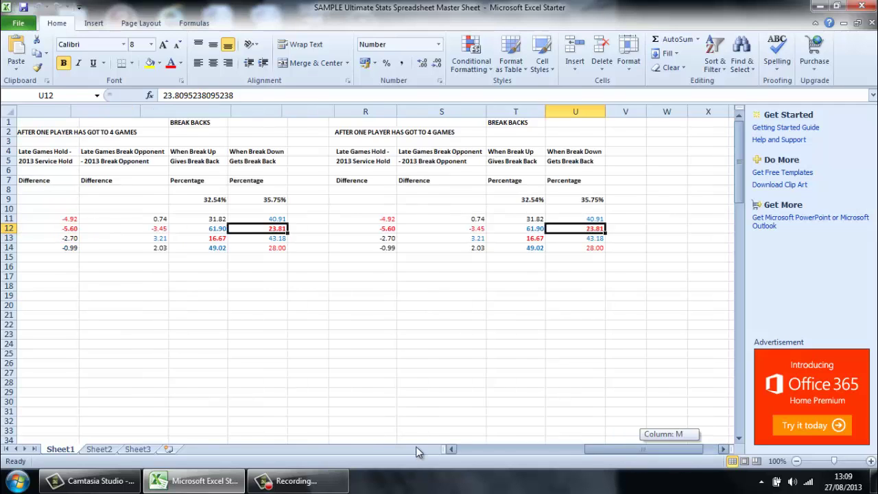
left_click(55, 201)
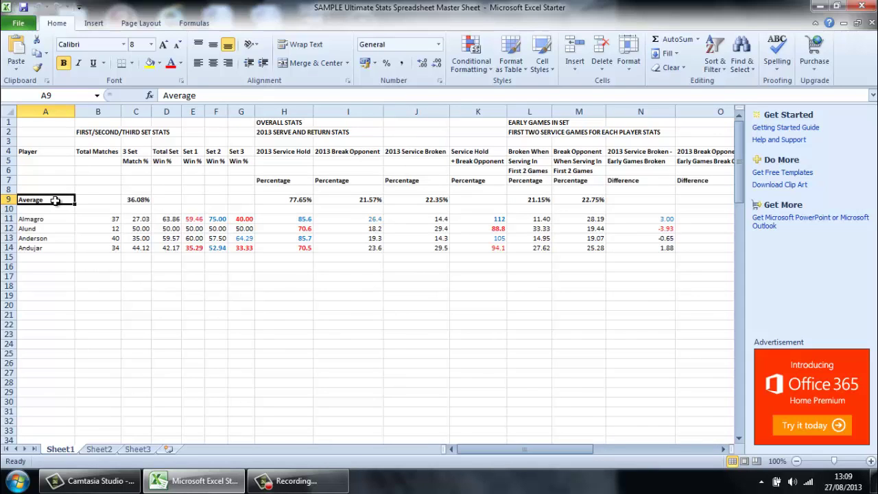
left_click(32, 260)
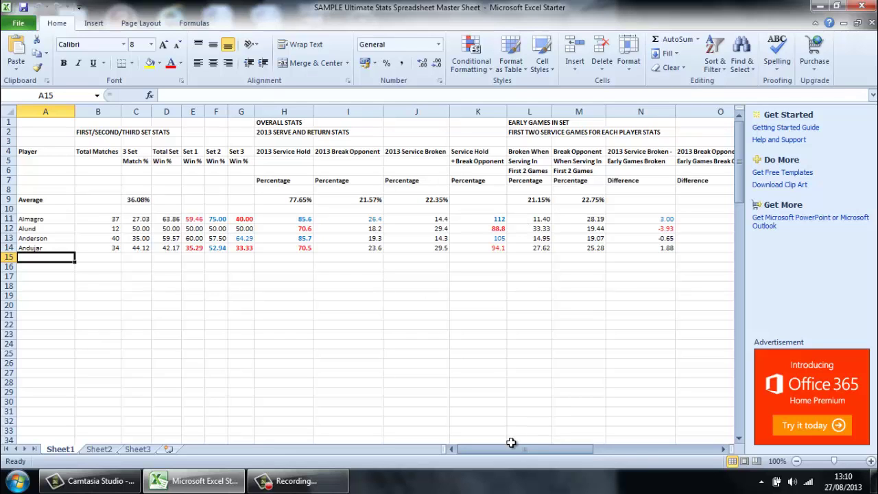
left_click_drag(510, 447, 618, 443)
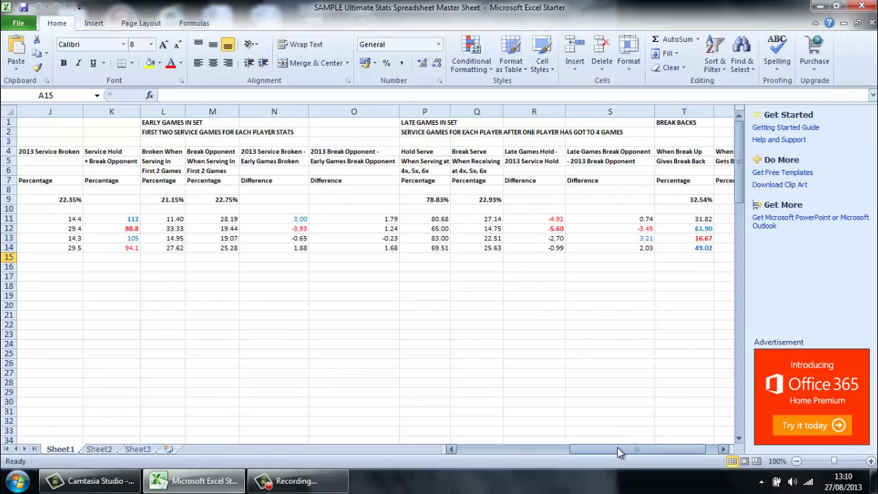
left_click_drag(617, 448, 635, 453)
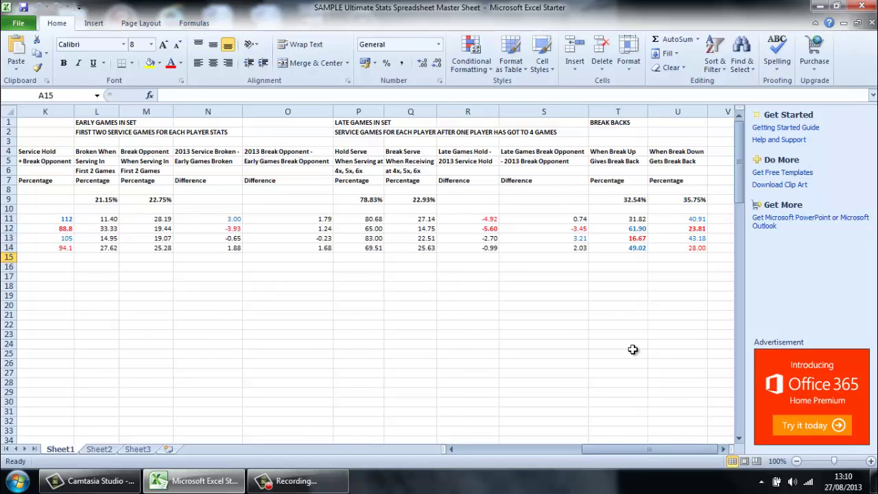
left_click_drag(611, 450, 427, 450)
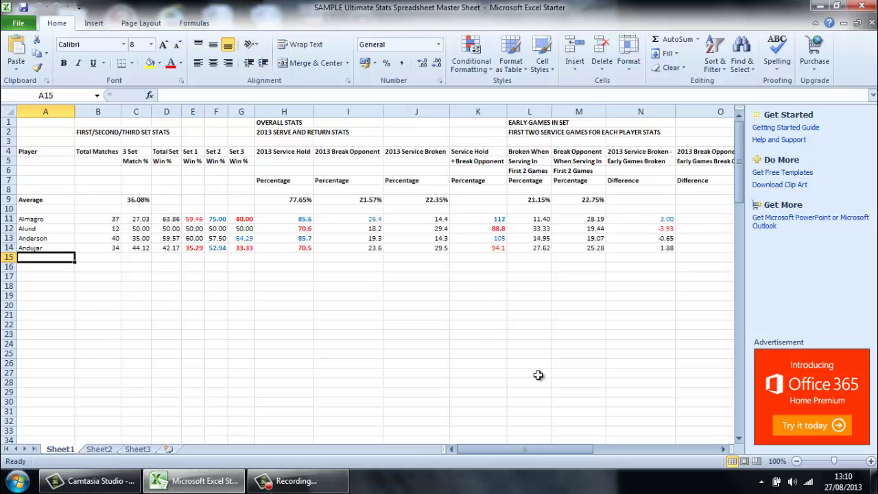
mouse_move(521, 451)
left_mouse_down()
mouse_move(673, 460)
mouse_move(466, 428)
left_mouse_up()
left_click(193, 199)
left_click(535, 163)
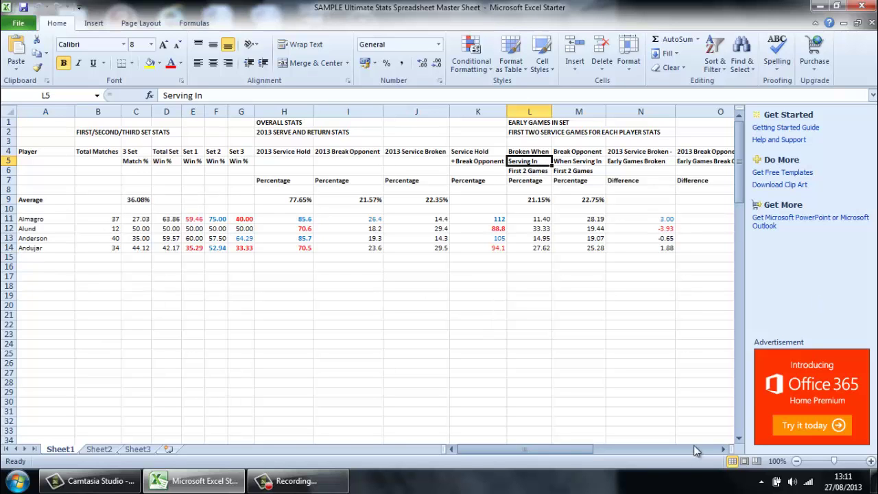
left_click_drag(572, 452, 690, 474)
left_click(540, 143)
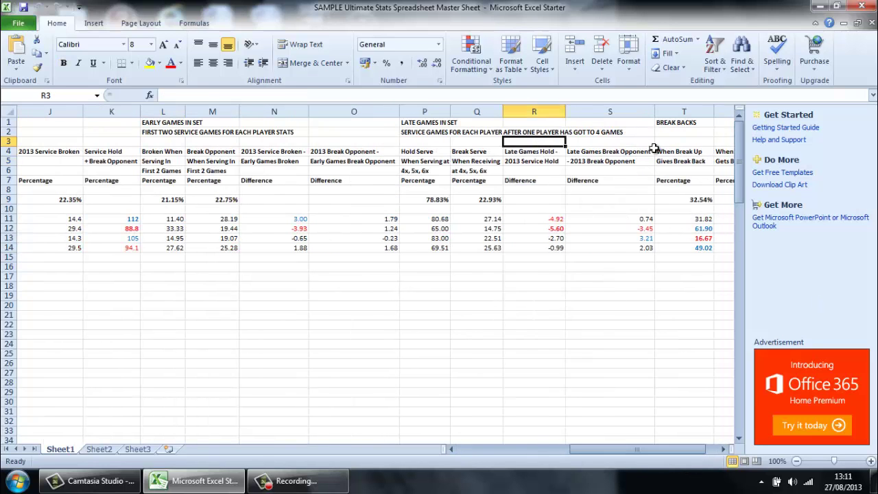
left_click(659, 143)
left_click_drag(623, 450, 481, 442)
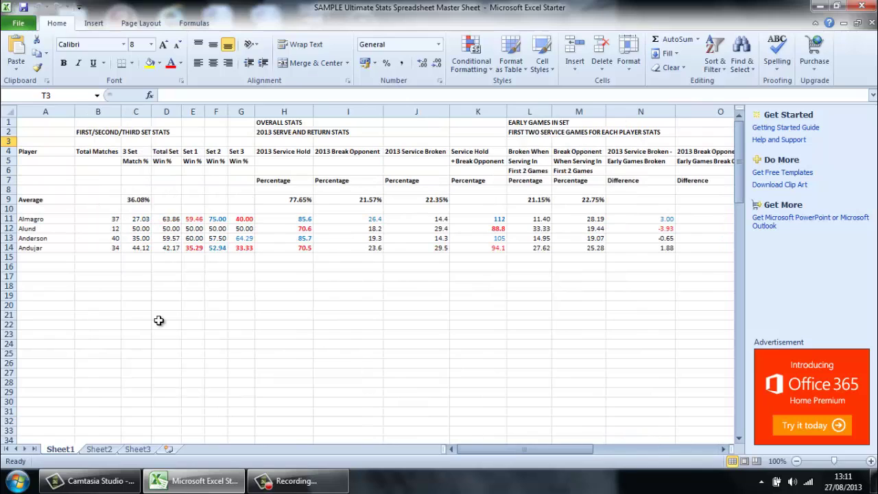